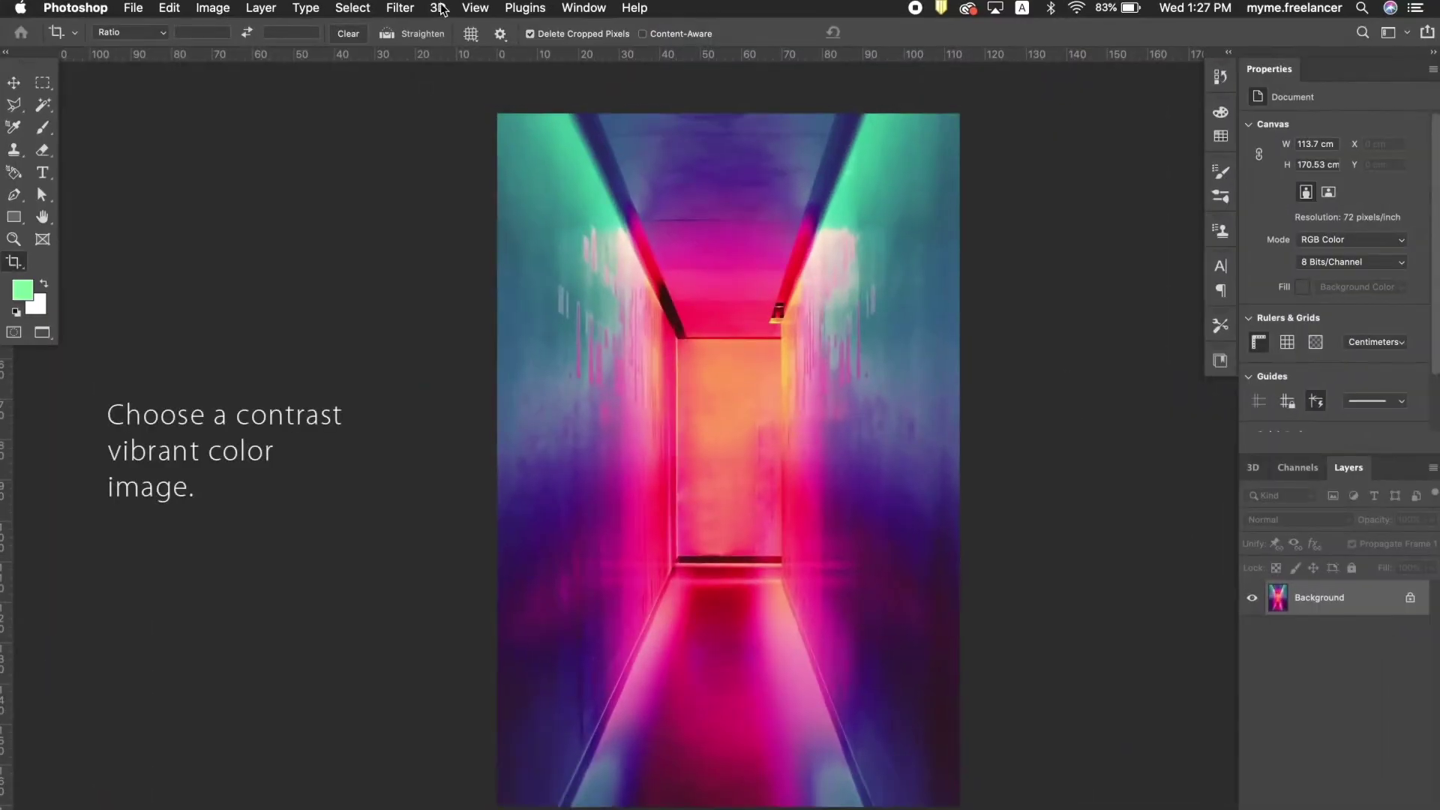
Step: Warp the neon corridor photo into a circular tunnel swirl with Polar Coordinates, then begin a crop
{"action": "left_click", "coordinate": [399, 7]}
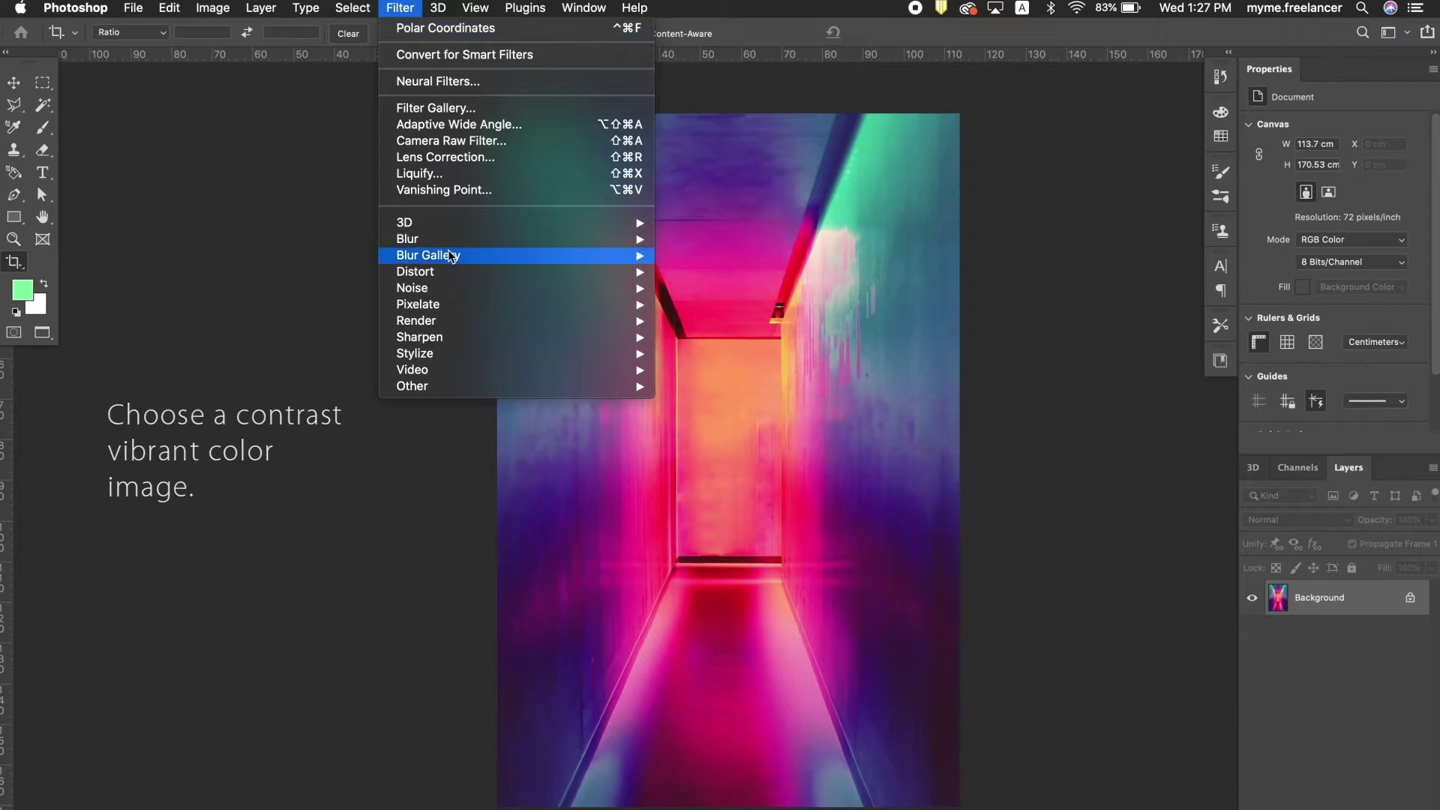
{"action": "mouse_move", "coordinate": [415, 272]}
{"action": "left_click", "coordinate": [771, 303]}
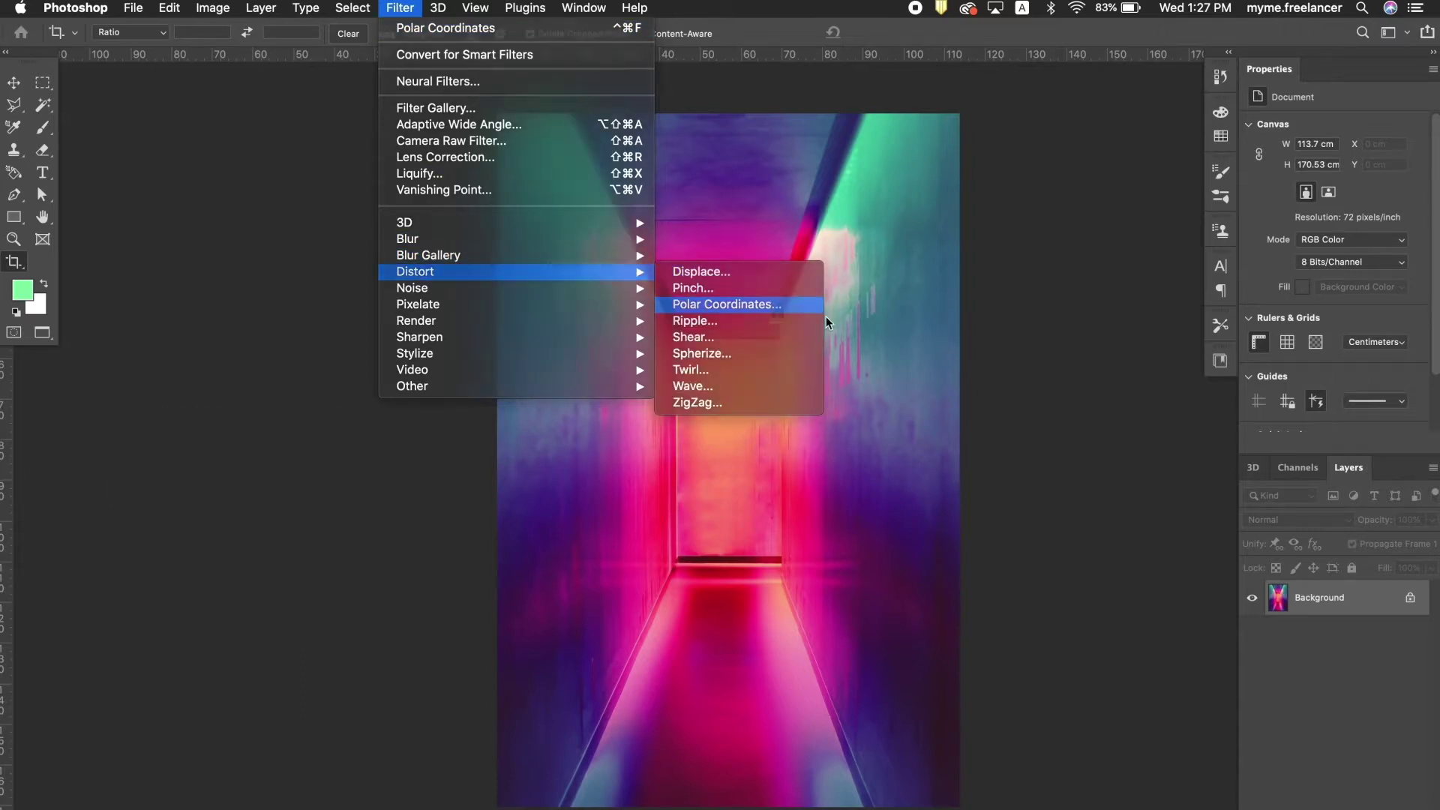
{"action": "left_click", "coordinate": [839, 232]}
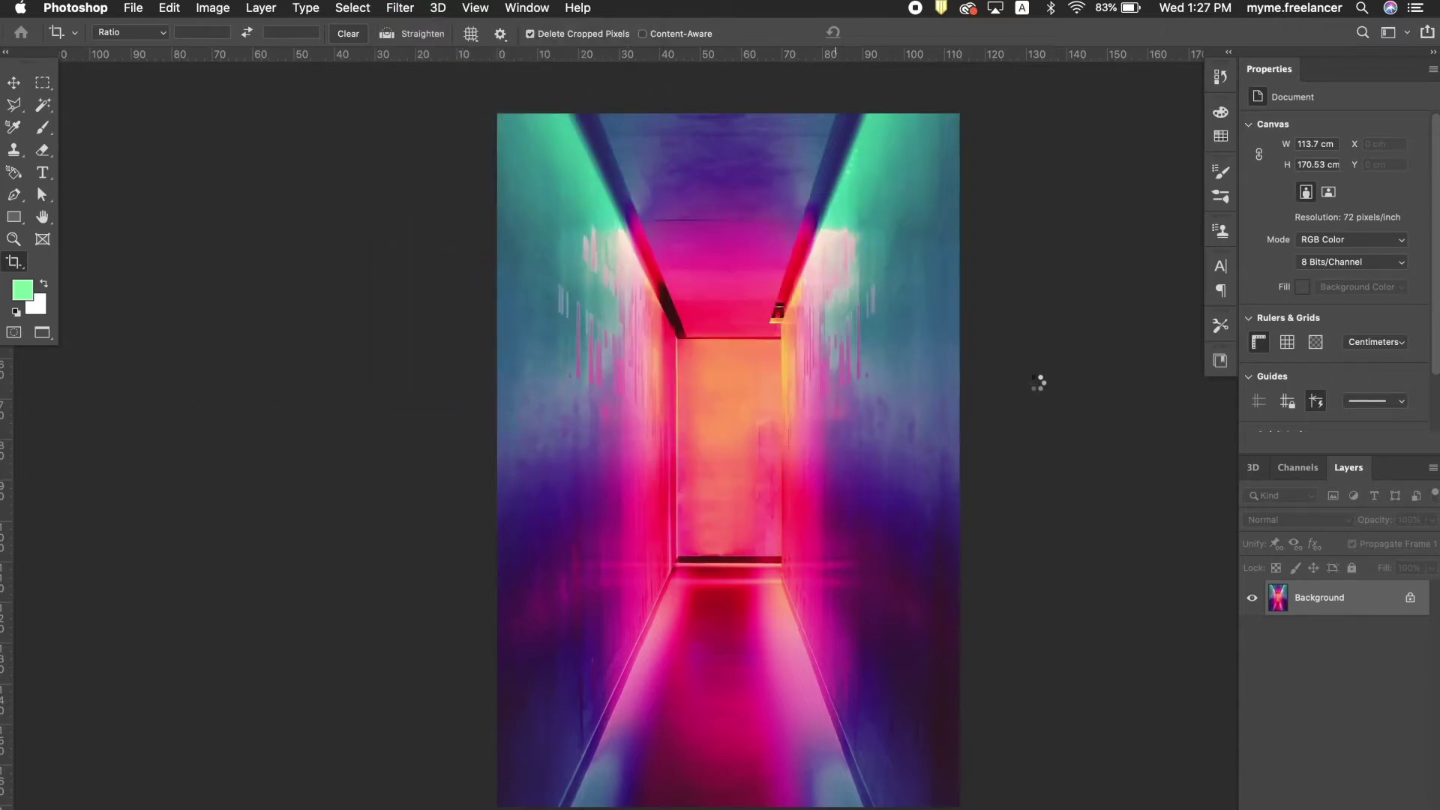
{"action": "key", "text": "c"}
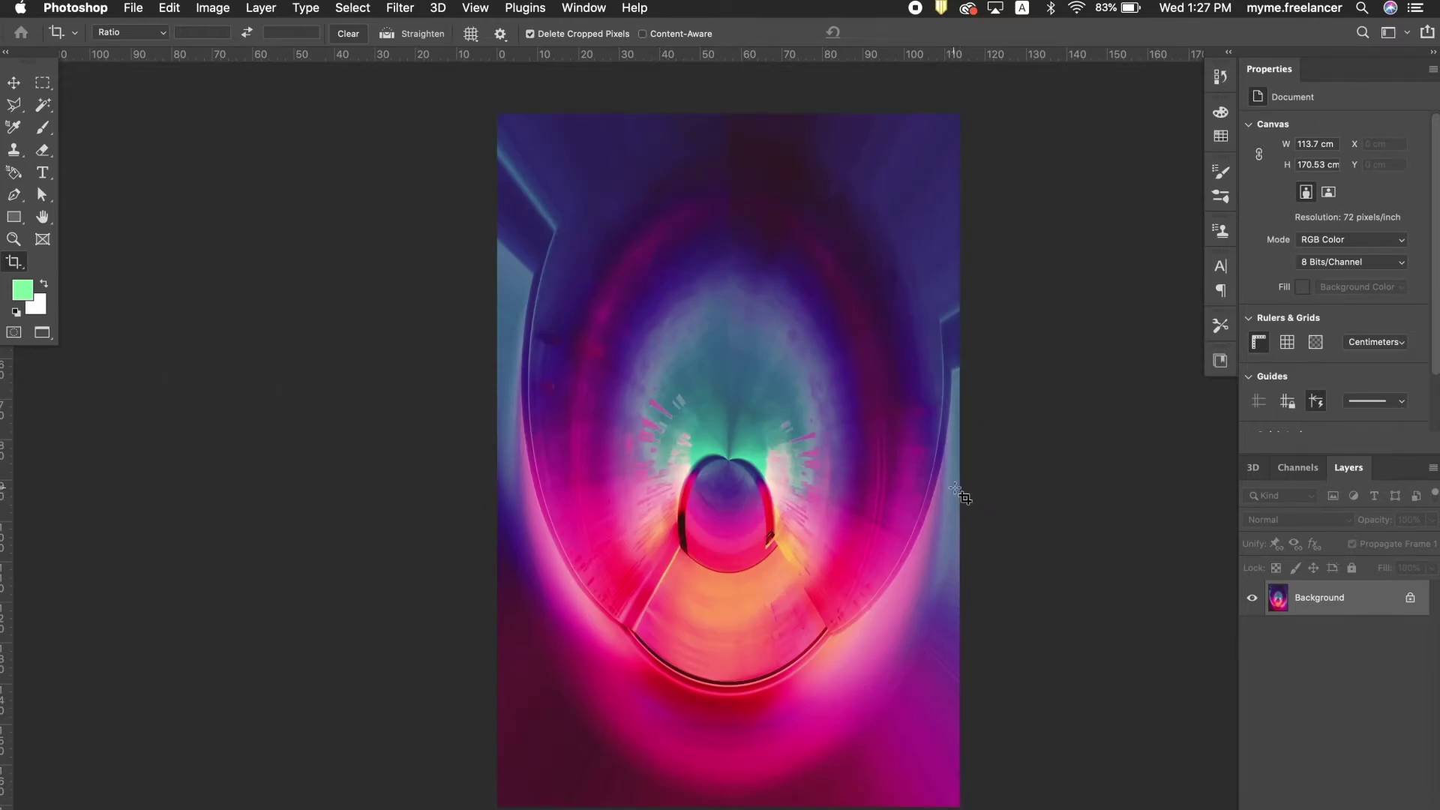
{"action": "left_click", "coordinate": [963, 490], "text": "alt"}
Step: Extend the canvas on both sides to 175.37 cm wide with an Alt-drag crop
{"action": "left_click_drag", "start_coordinate": [960, 468], "coordinate": [1084, 465]}
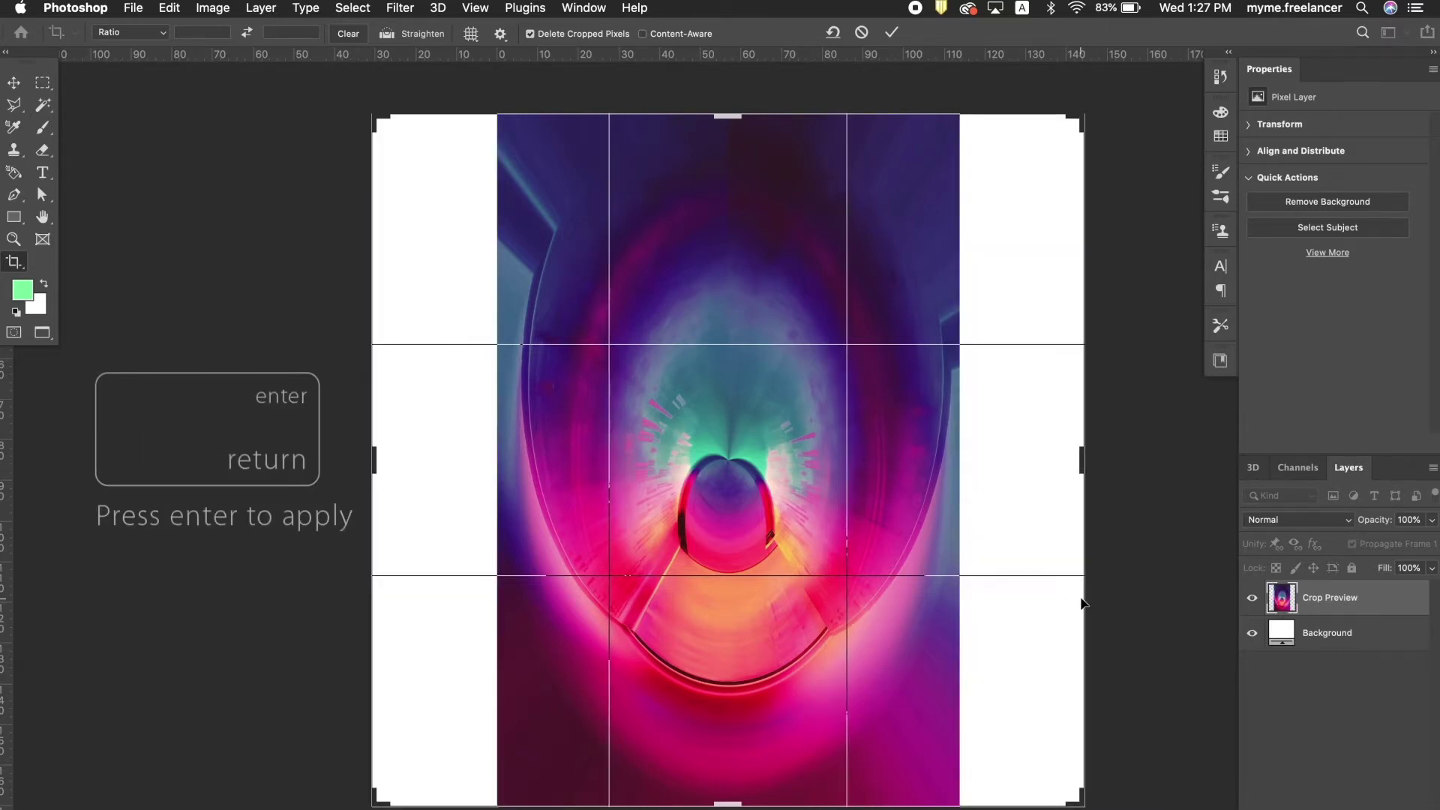
{"action": "key", "text": "Return"}
{"action": "key", "text": "m"}
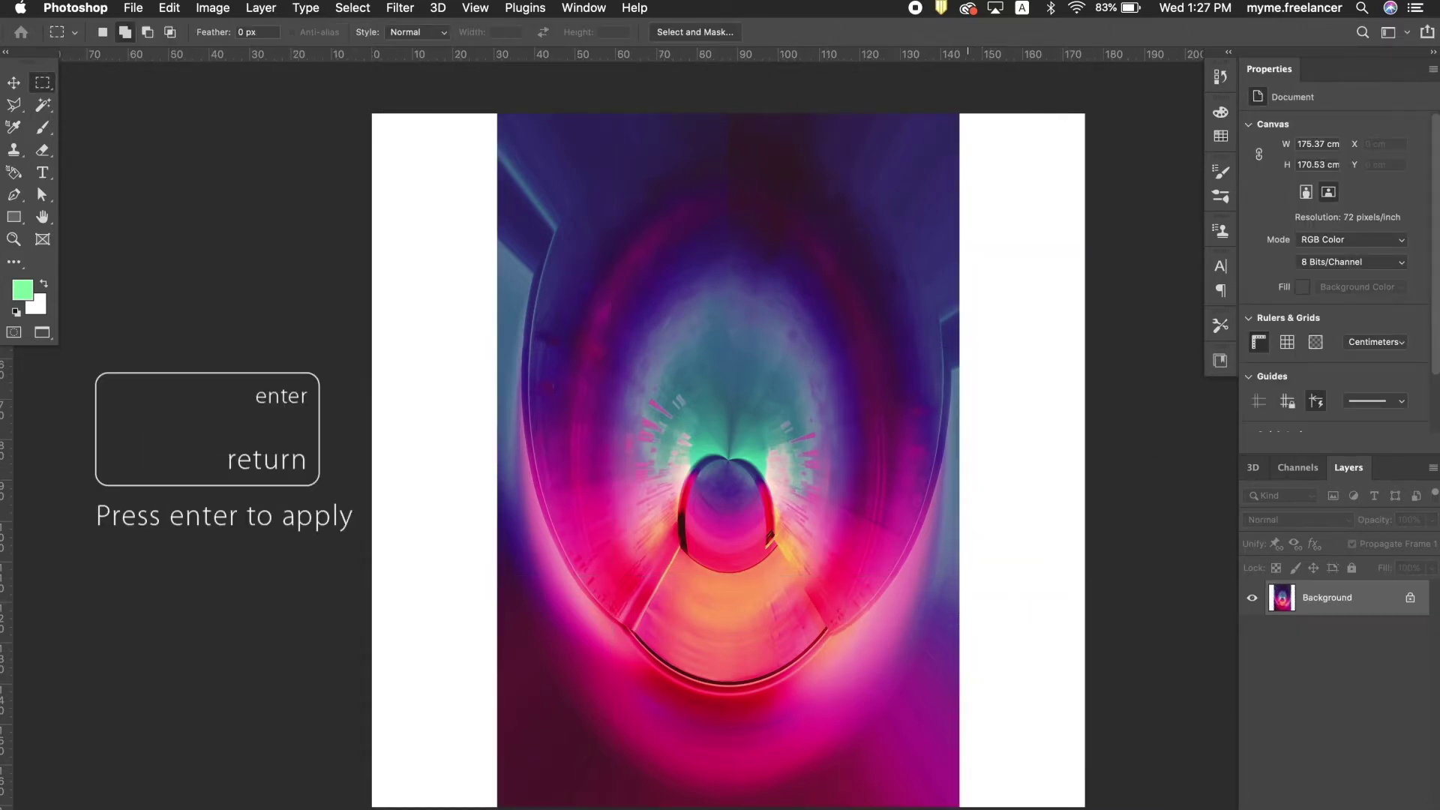
Step: Select the image by inverting the two white strips, then stretch it sideways to fill the canvas
{"action": "key", "text": "w"}
{"action": "left_click", "coordinate": [1000, 579]}
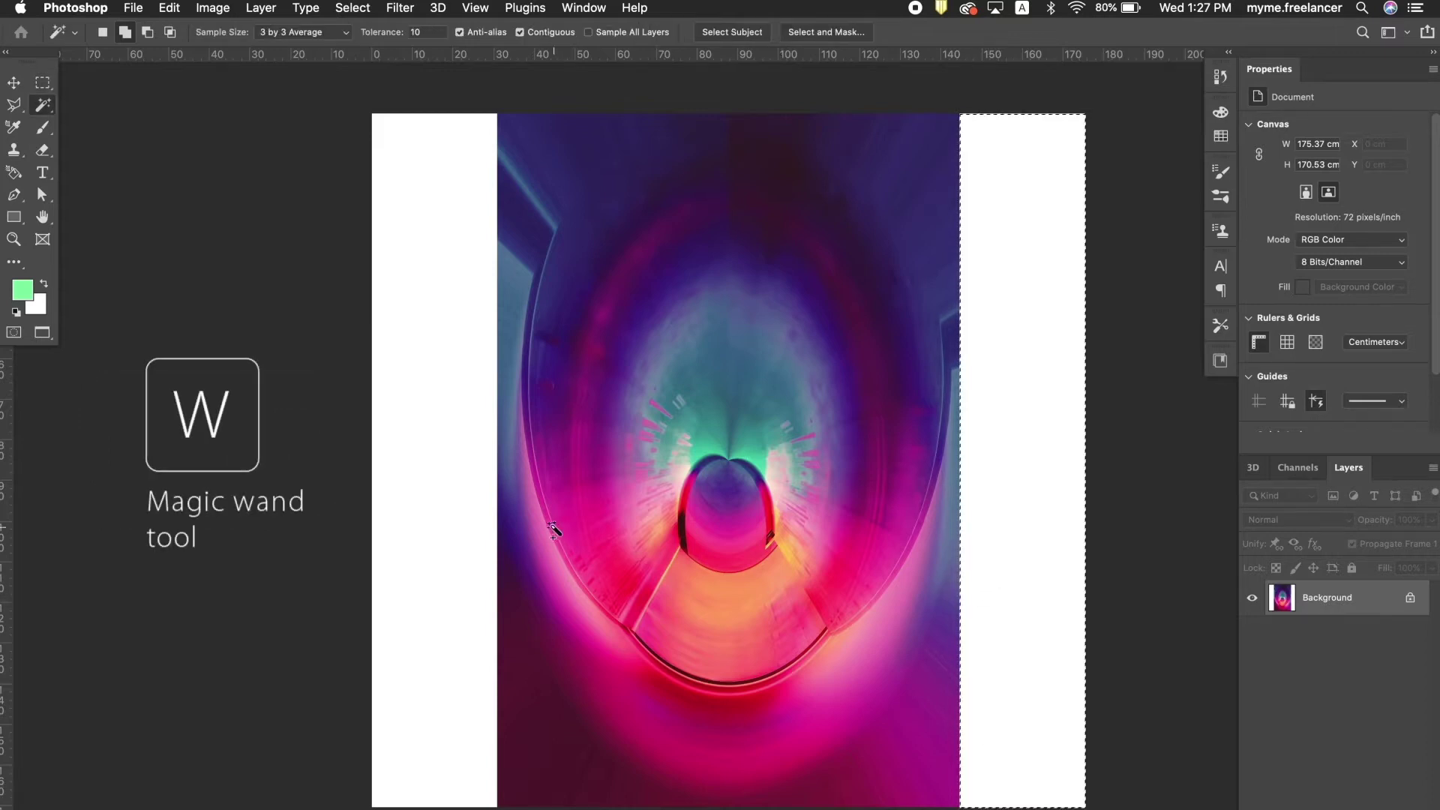
{"action": "left_click", "coordinate": [483, 492], "text": "shift"}
{"action": "key", "text": "super+shift+i"}
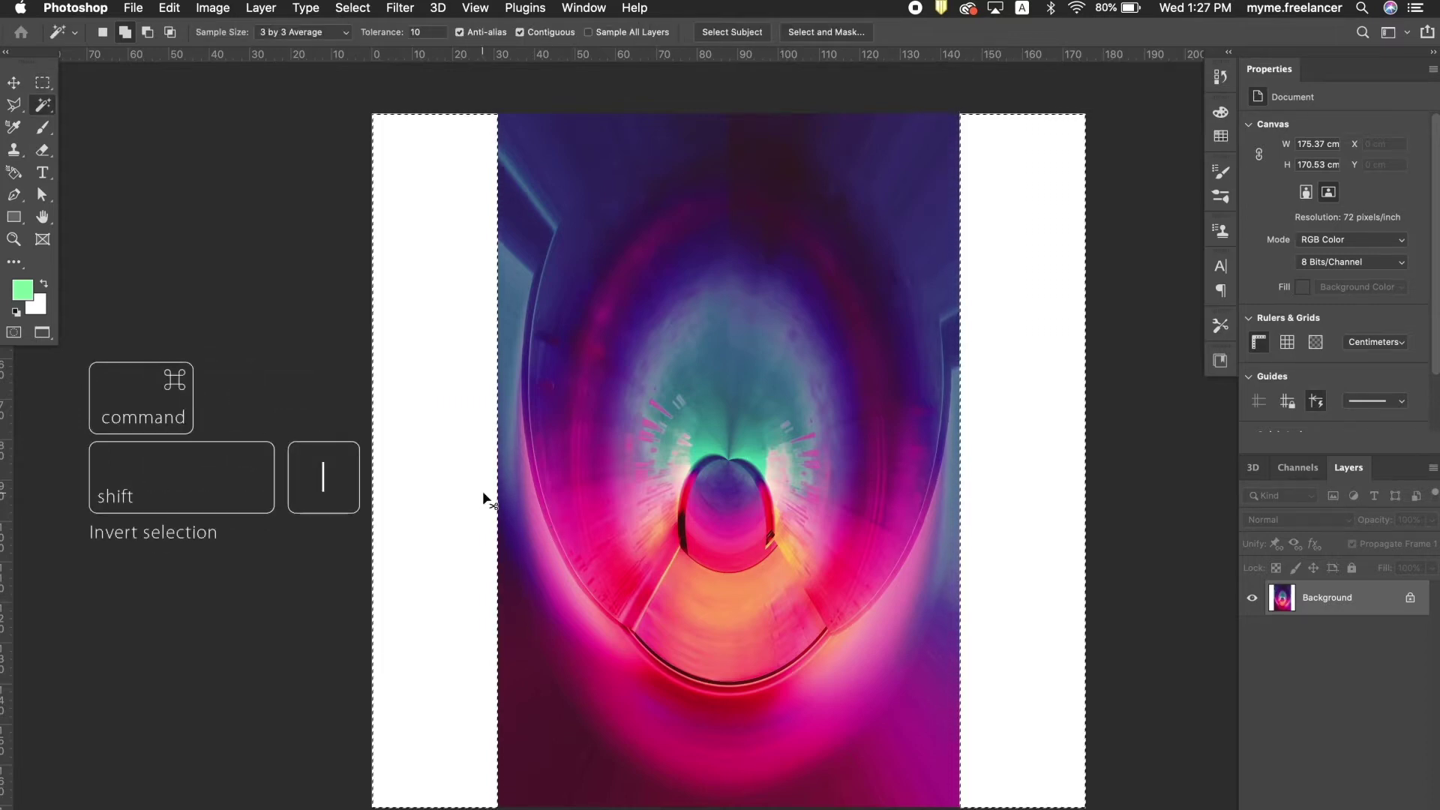
{"action": "key", "text": "v"}
{"action": "key", "text": "super+t"}
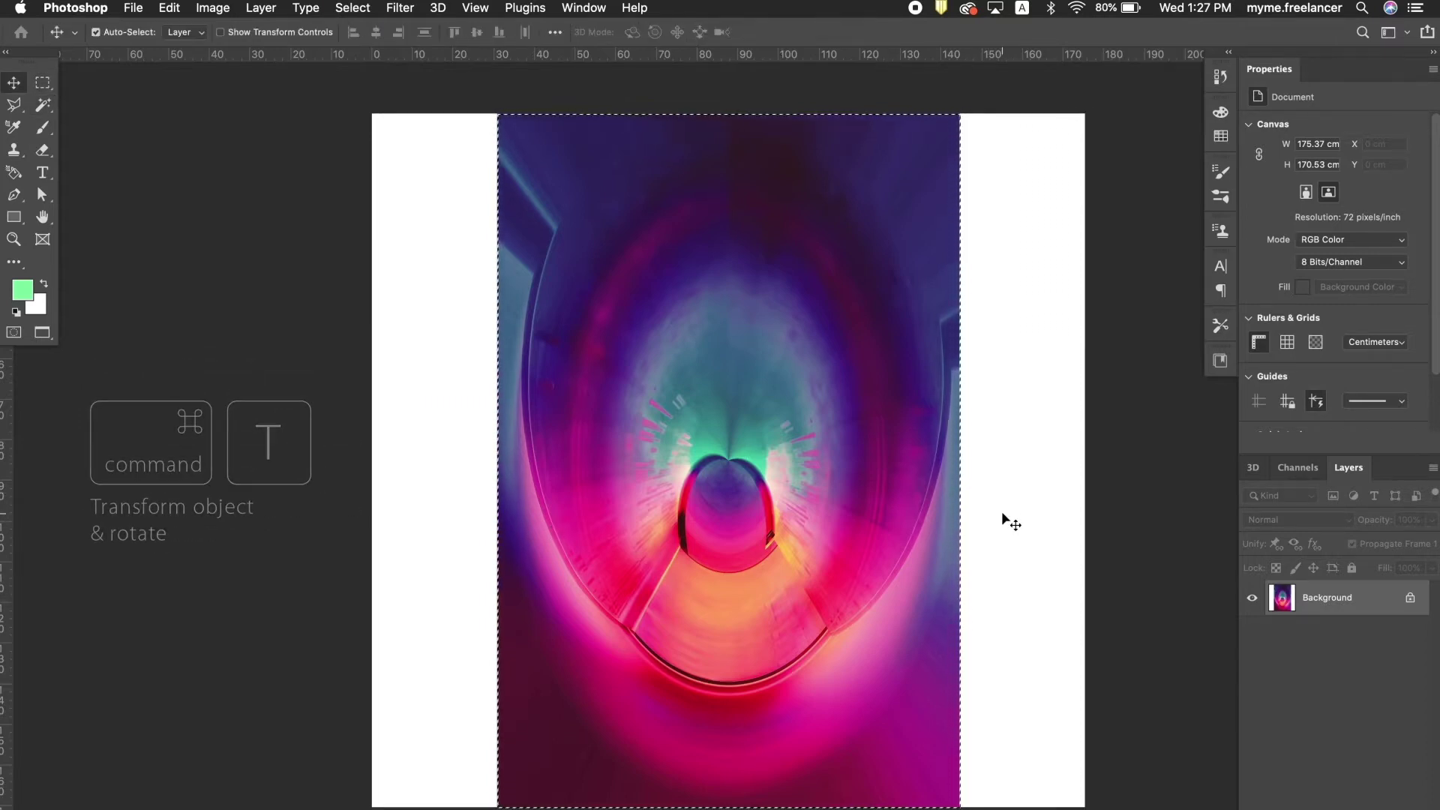
{"action": "left_click_drag", "start_coordinate": [960, 460], "coordinate": [1086, 458]}
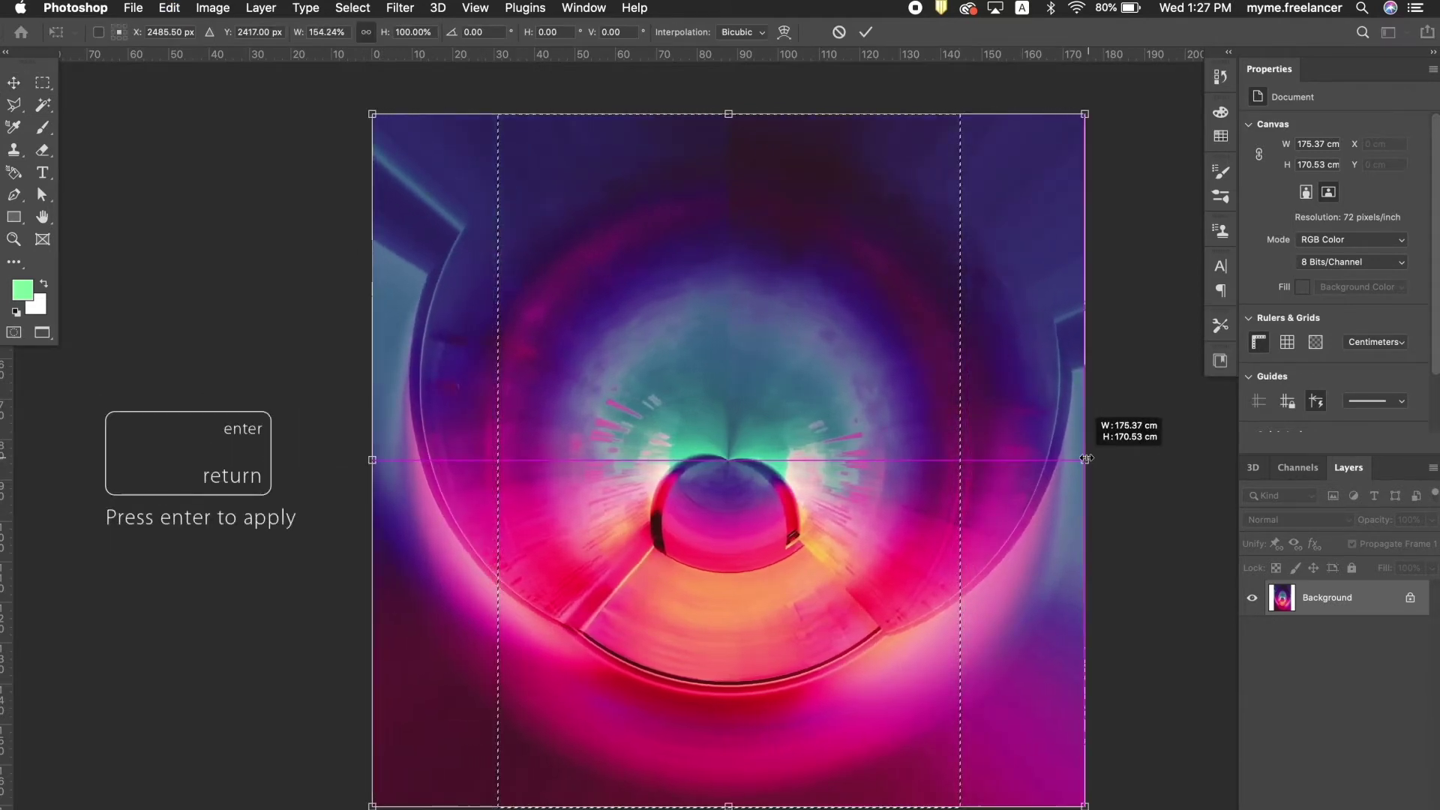
{"action": "key", "text": "Return"}
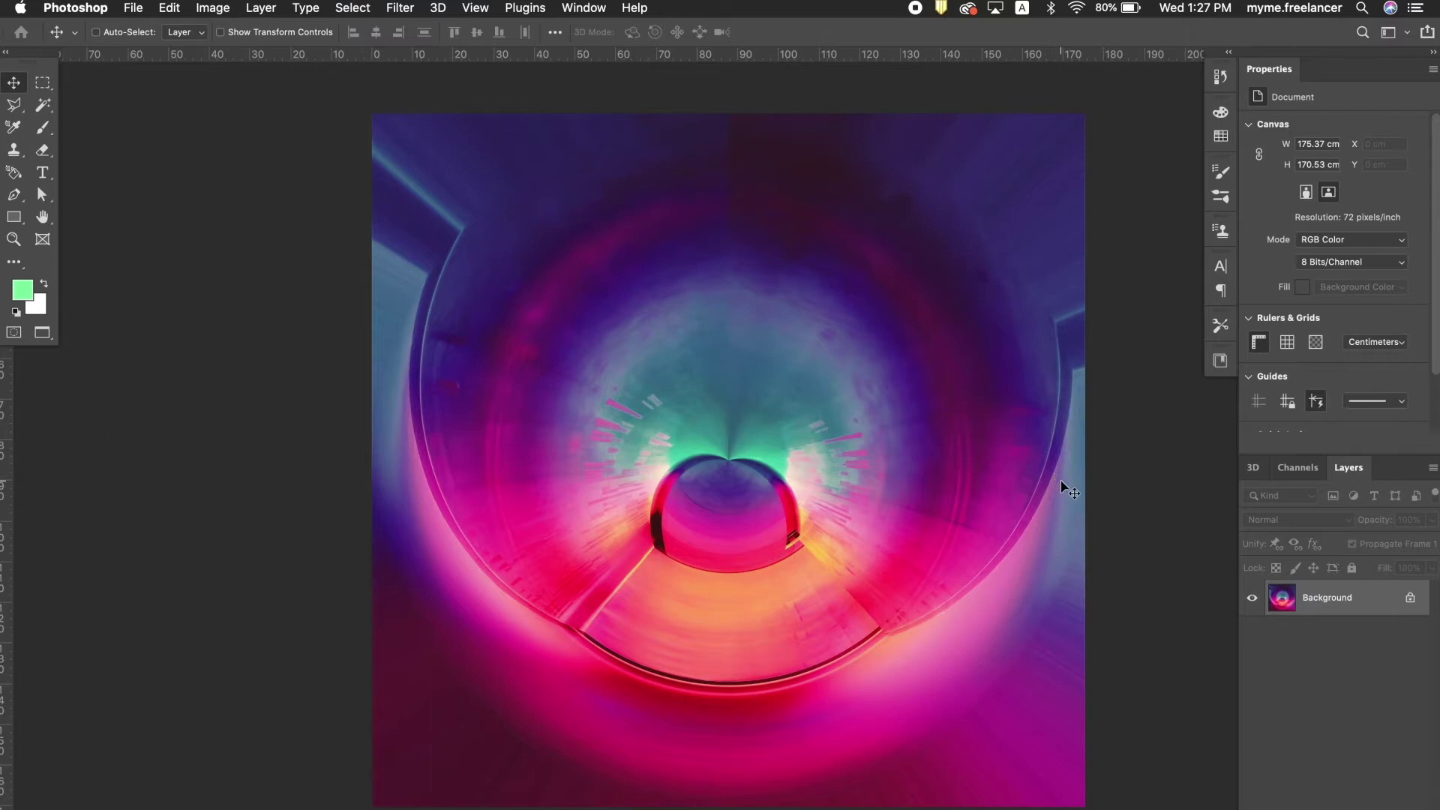
Step: Apply an S-shaped Curves adjustment for deeper shadows, then duplicate and undo the Background layer
{"action": "key", "text": "super+m"}
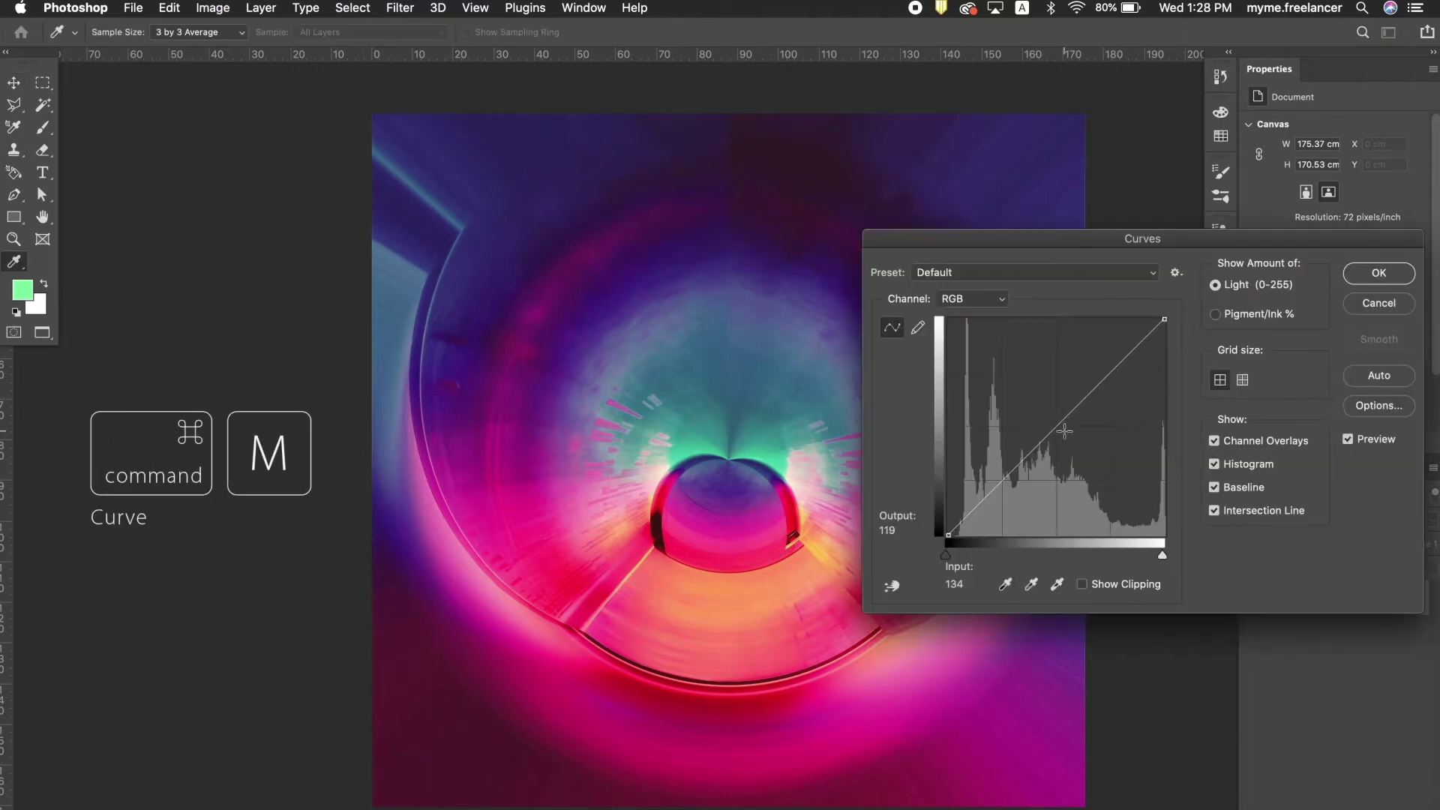
{"action": "left_click_drag", "start_coordinate": [1064, 420], "coordinate": [1058, 453]}
{"action": "left_click_drag", "start_coordinate": [1115, 386], "coordinate": [1121, 352]}
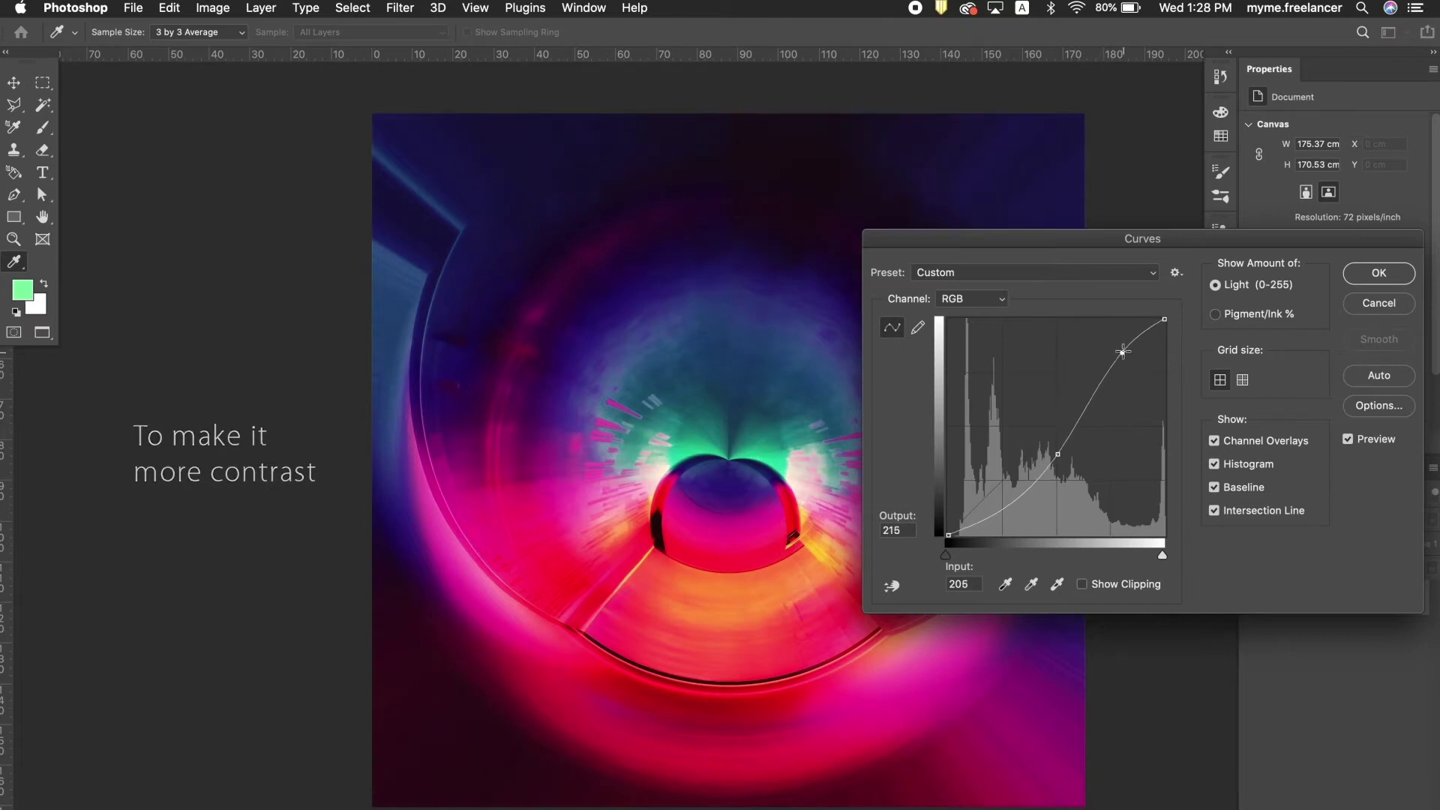
{"action": "left_click", "coordinate": [1379, 273]}
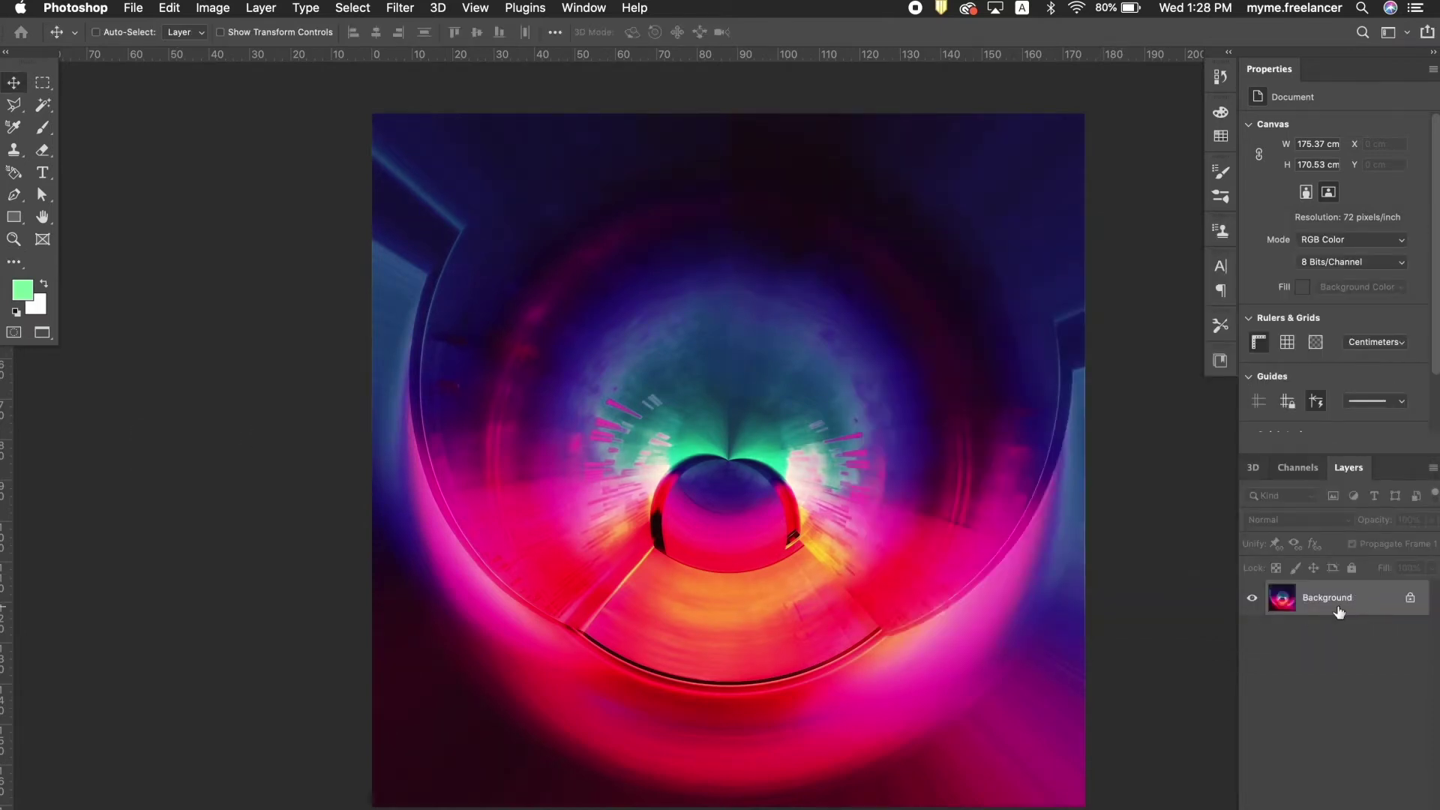
{"action": "left_click_drag", "start_coordinate": [1341, 597], "coordinate": [1395, 808]}
{"action": "key", "text": "ctrl+z"}
Step: Create a Depth Map to Solid Extrusion 3D mesh from the tunnel and orbit it to an angled view
{"action": "left_click", "coordinate": [439, 8]}
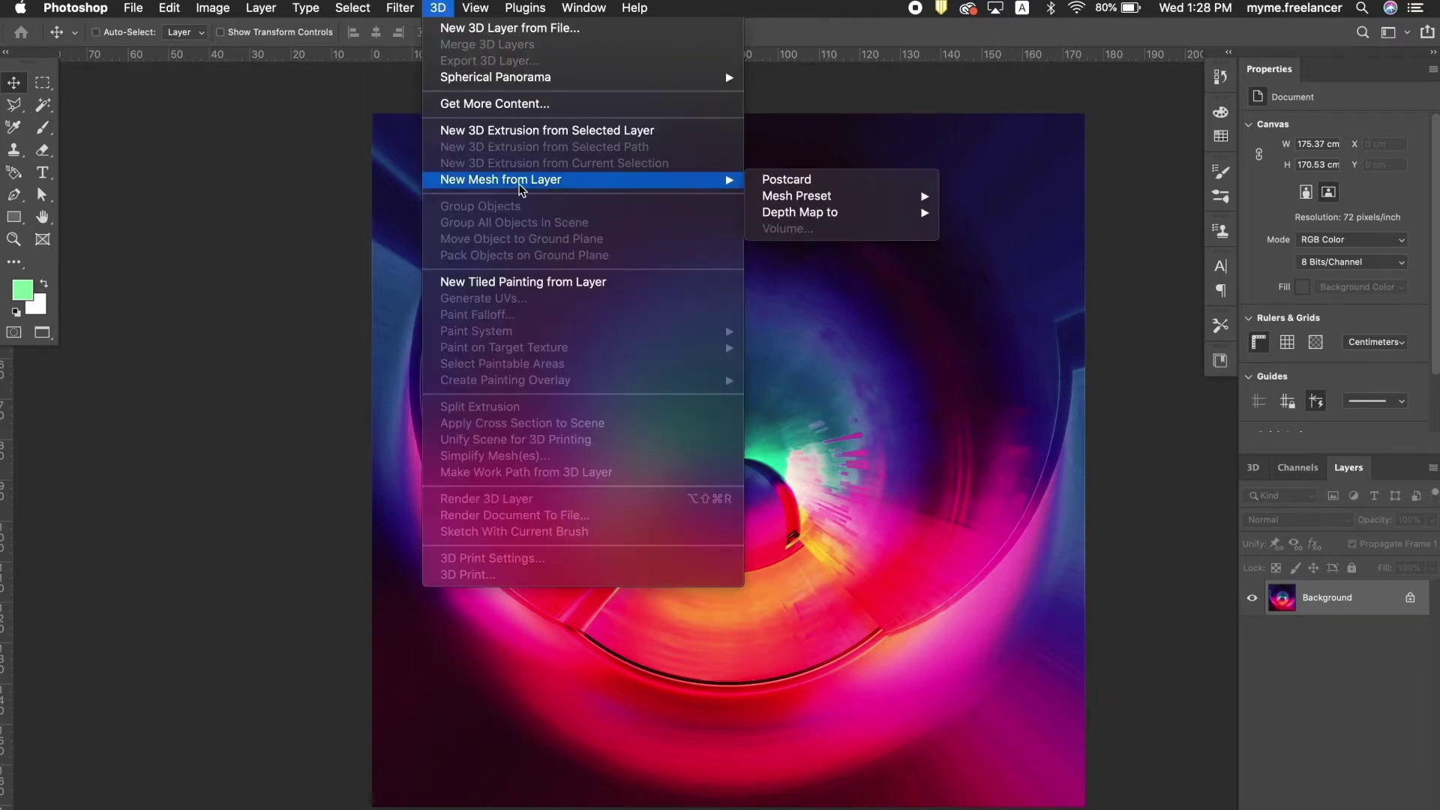
{"action": "mouse_move", "coordinate": [799, 212]}
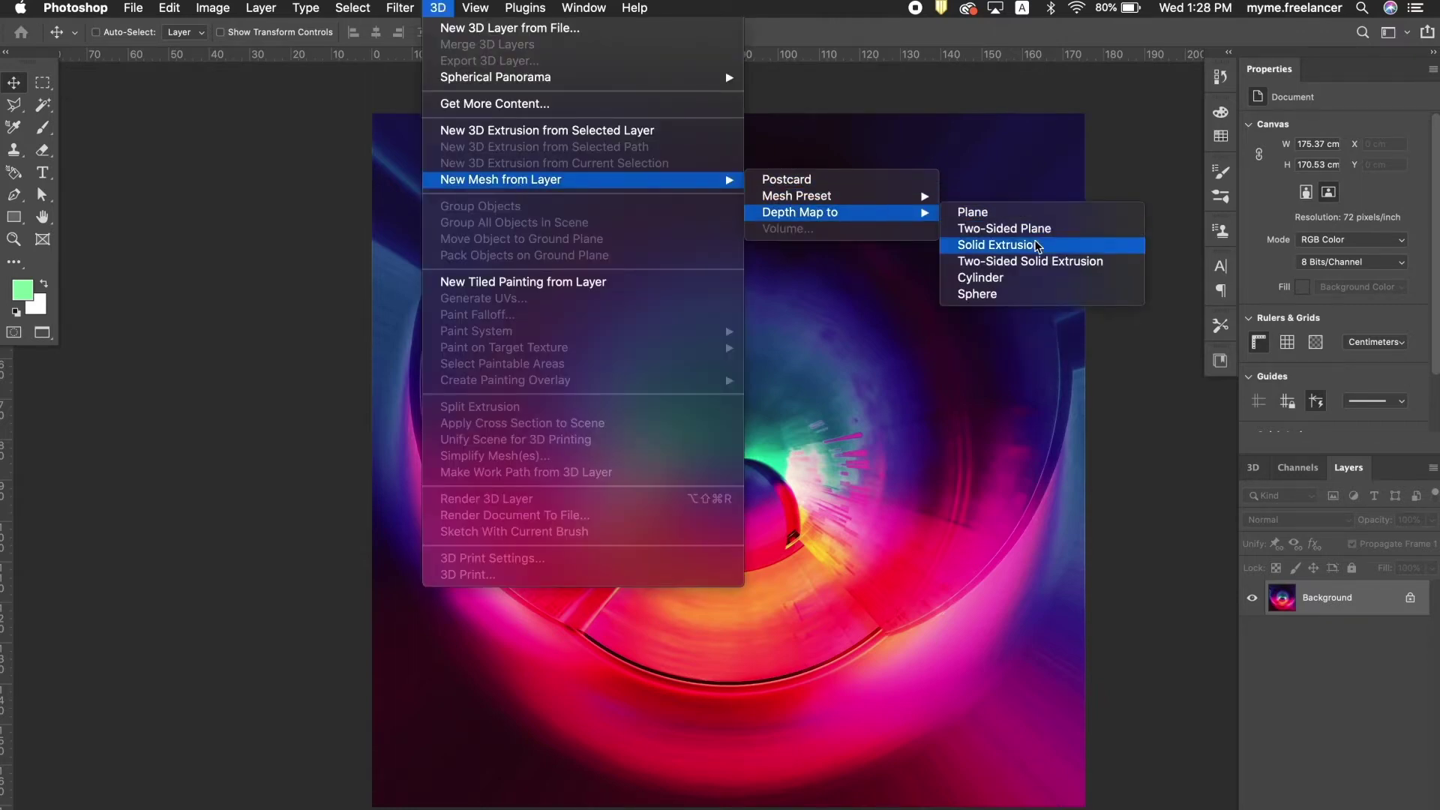
{"action": "left_click", "coordinate": [1037, 249]}
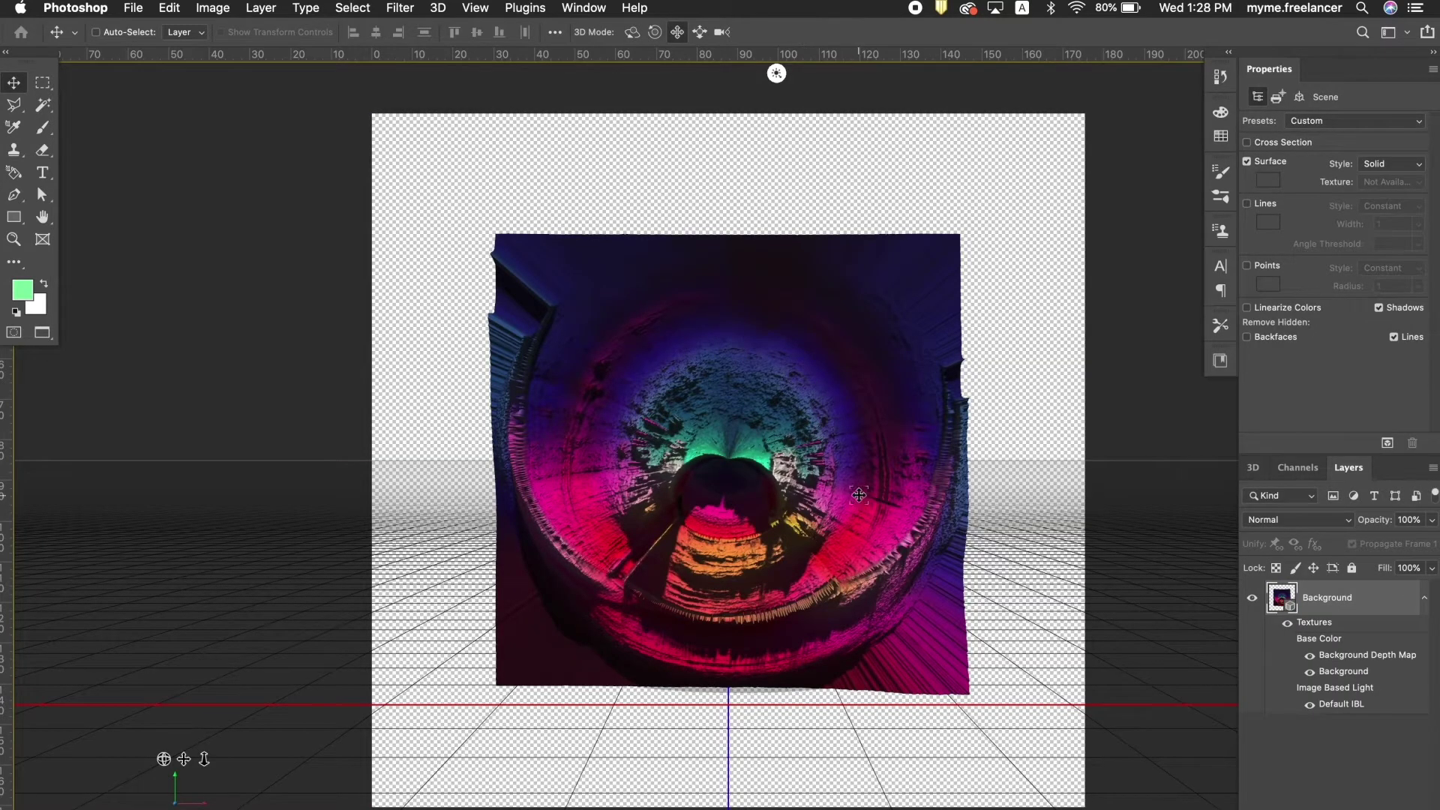
{"action": "left_click_drag", "start_coordinate": [855, 501], "coordinate": [849, 497]}
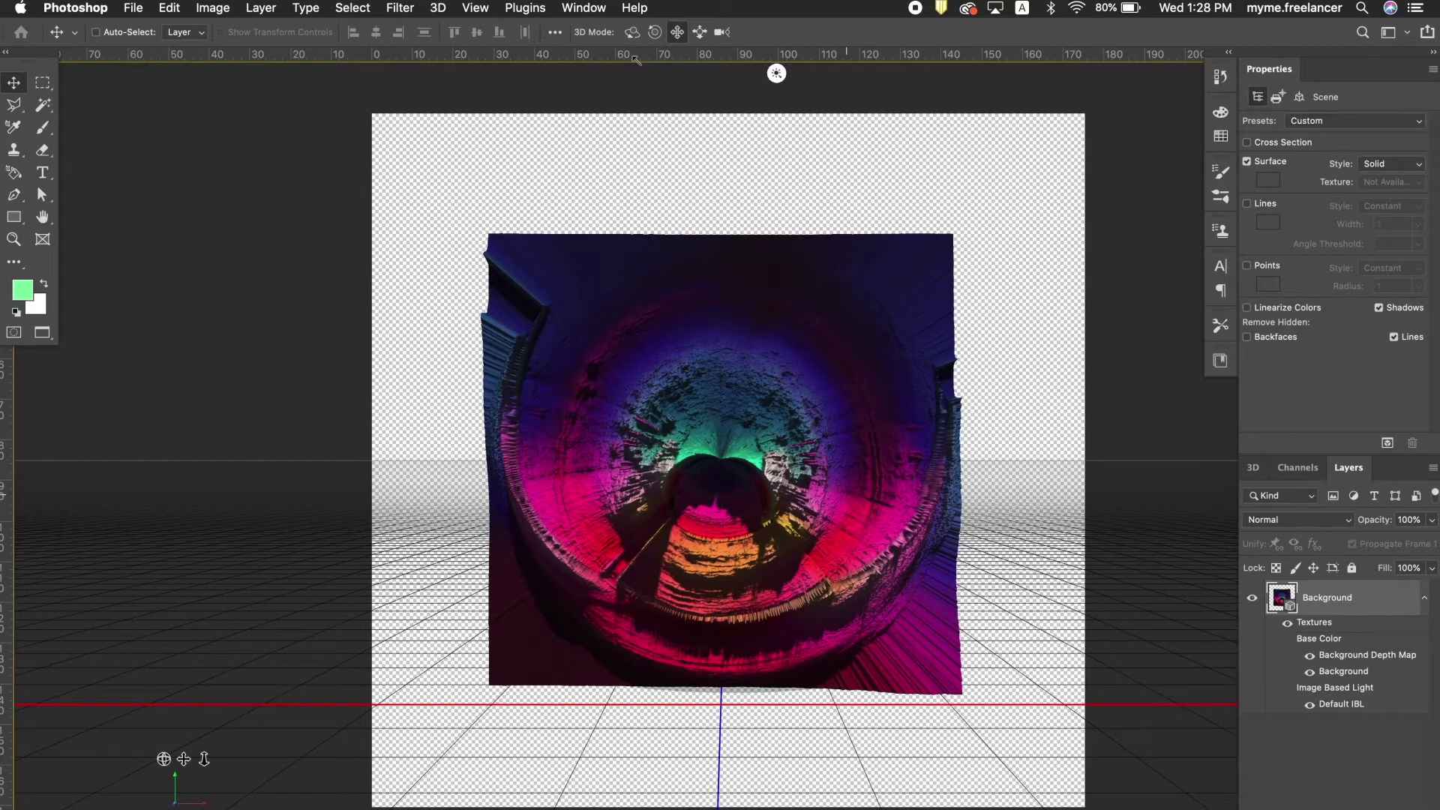
{"action": "left_click", "coordinate": [633, 32]}
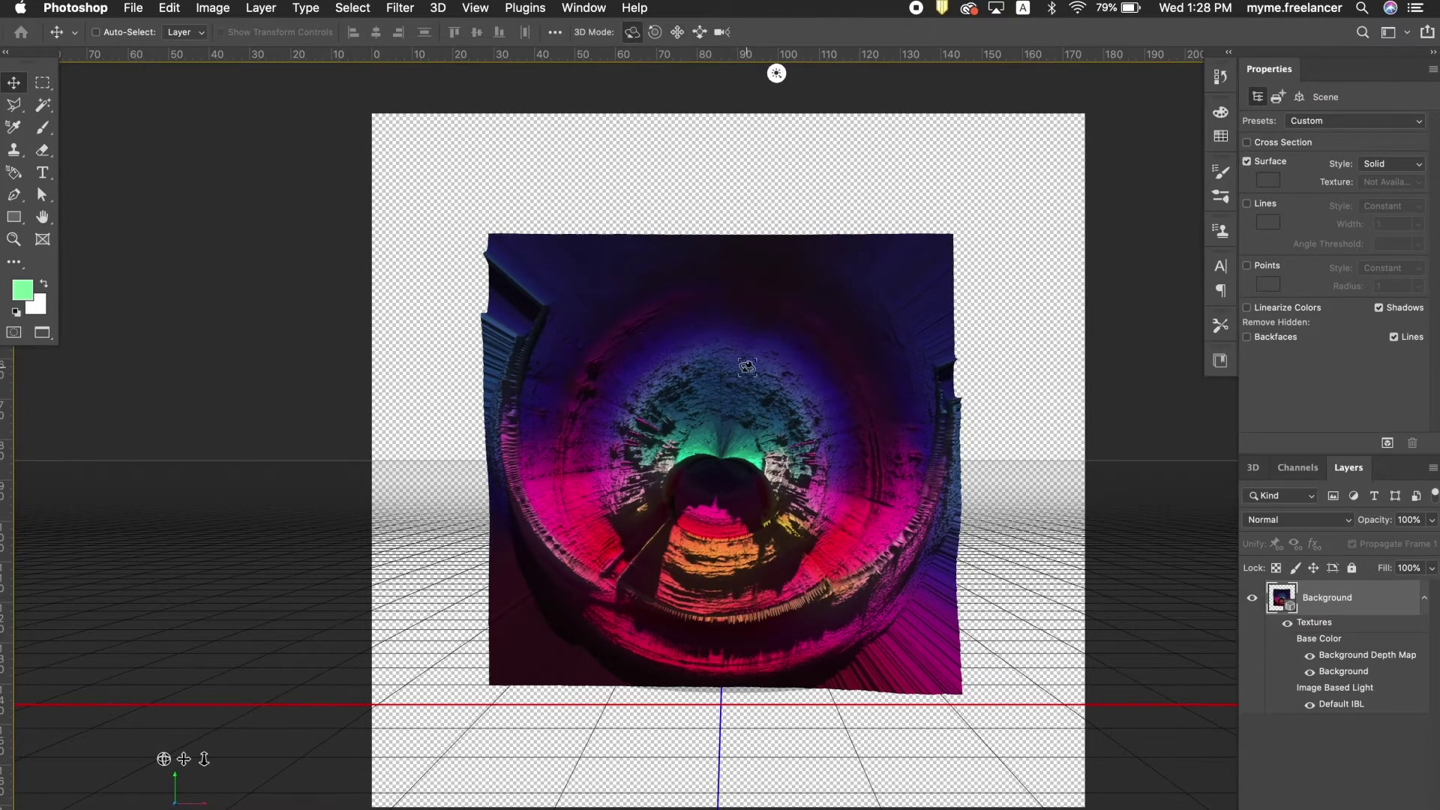
{"action": "mouse_move", "coordinate": [747, 371]}
{"action": "left_mouse_down"}
{"action": "mouse_move", "coordinate": [733, 372]}
{"action": "mouse_move", "coordinate": [851, 366]}
{"action": "mouse_move", "coordinate": [858, 347]}
{"action": "mouse_move", "coordinate": [878, 366]}
{"action": "mouse_move", "coordinate": [906, 497]}
{"action": "mouse_move", "coordinate": [1050, 360]}
{"action": "left_mouse_up"}
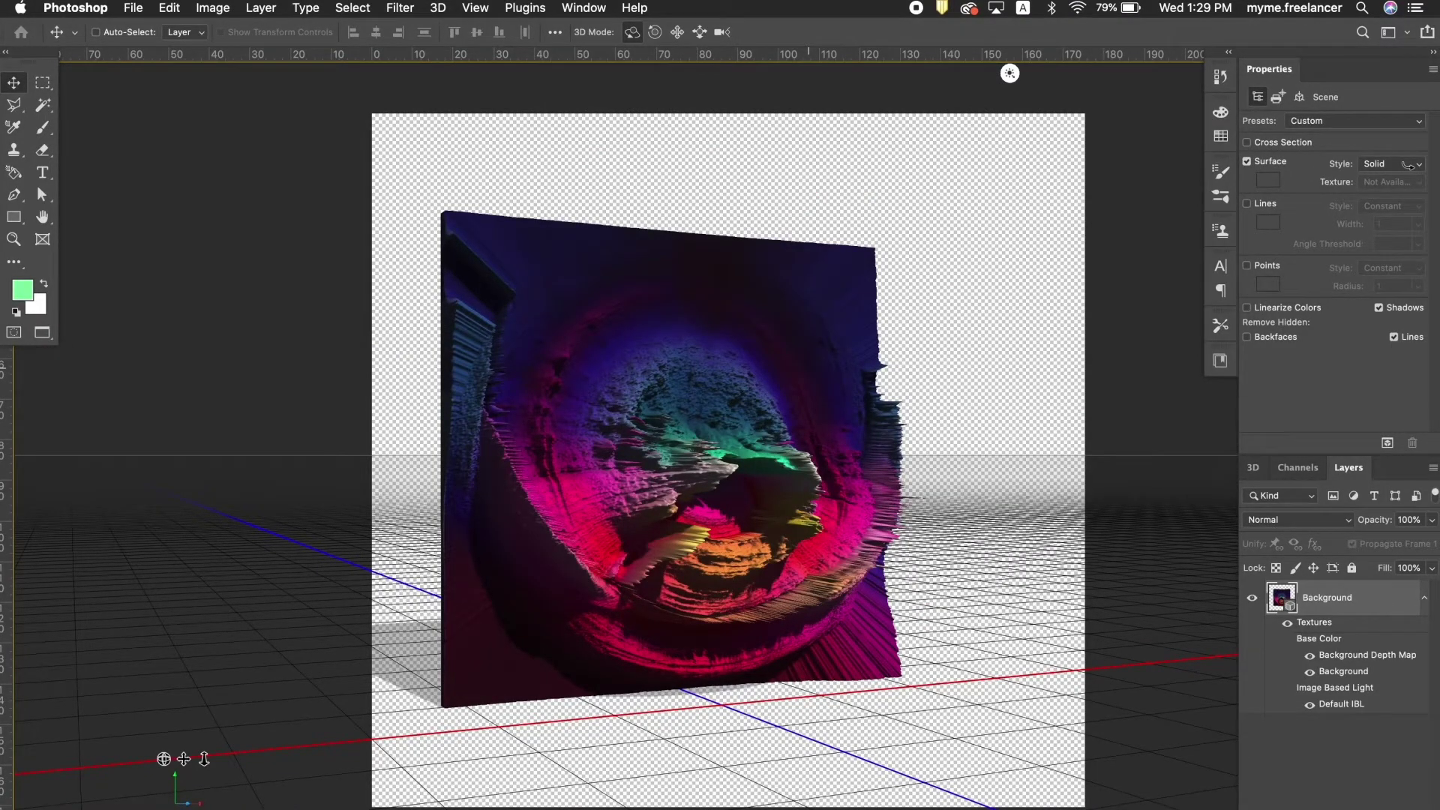
Step: Set the mesh's Surface Style to Normals and orbit the view to tilt it back
{"action": "left_click", "coordinate": [1407, 165]}
{"action": "left_click", "coordinate": [1416, 171]}
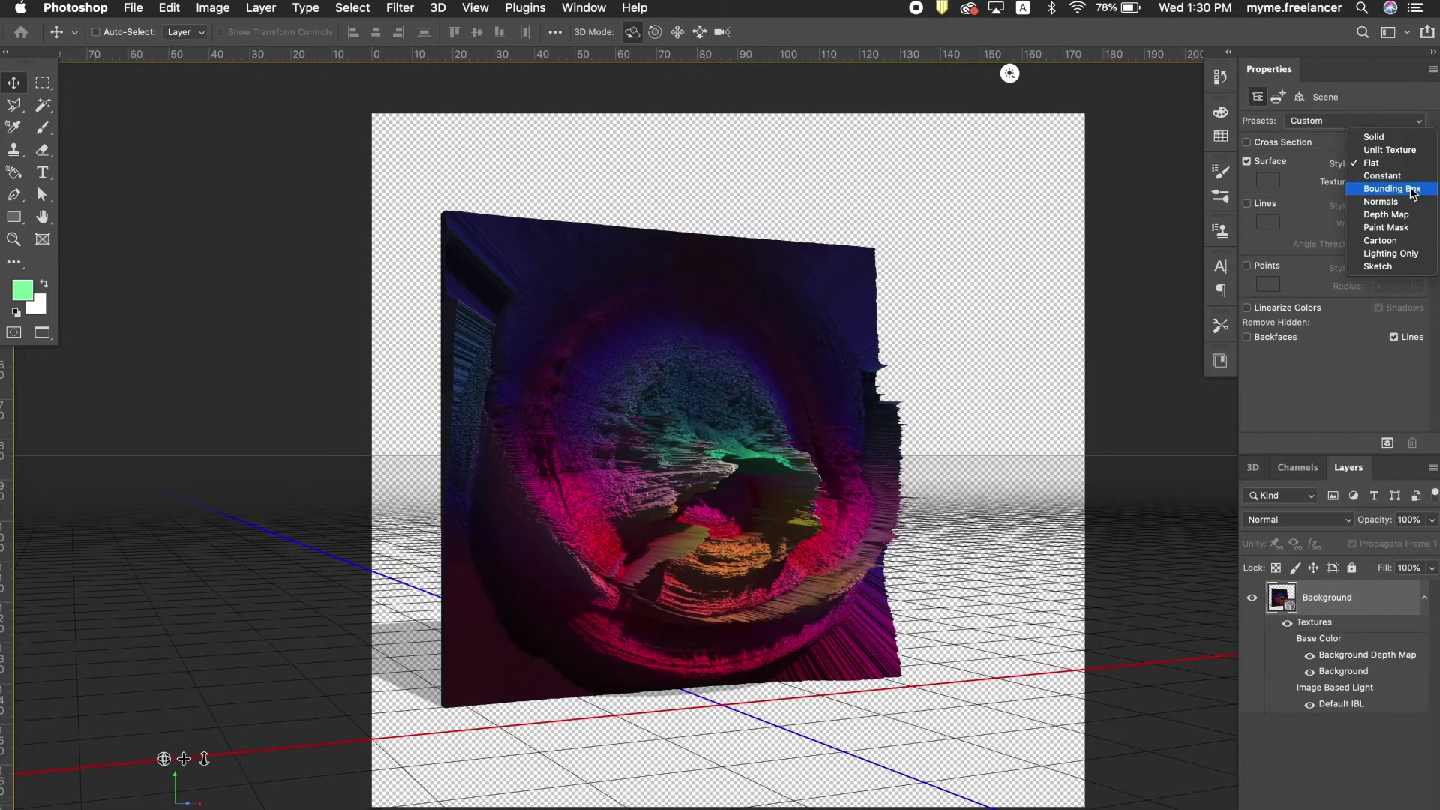
{"action": "key", "text": "Escape"}
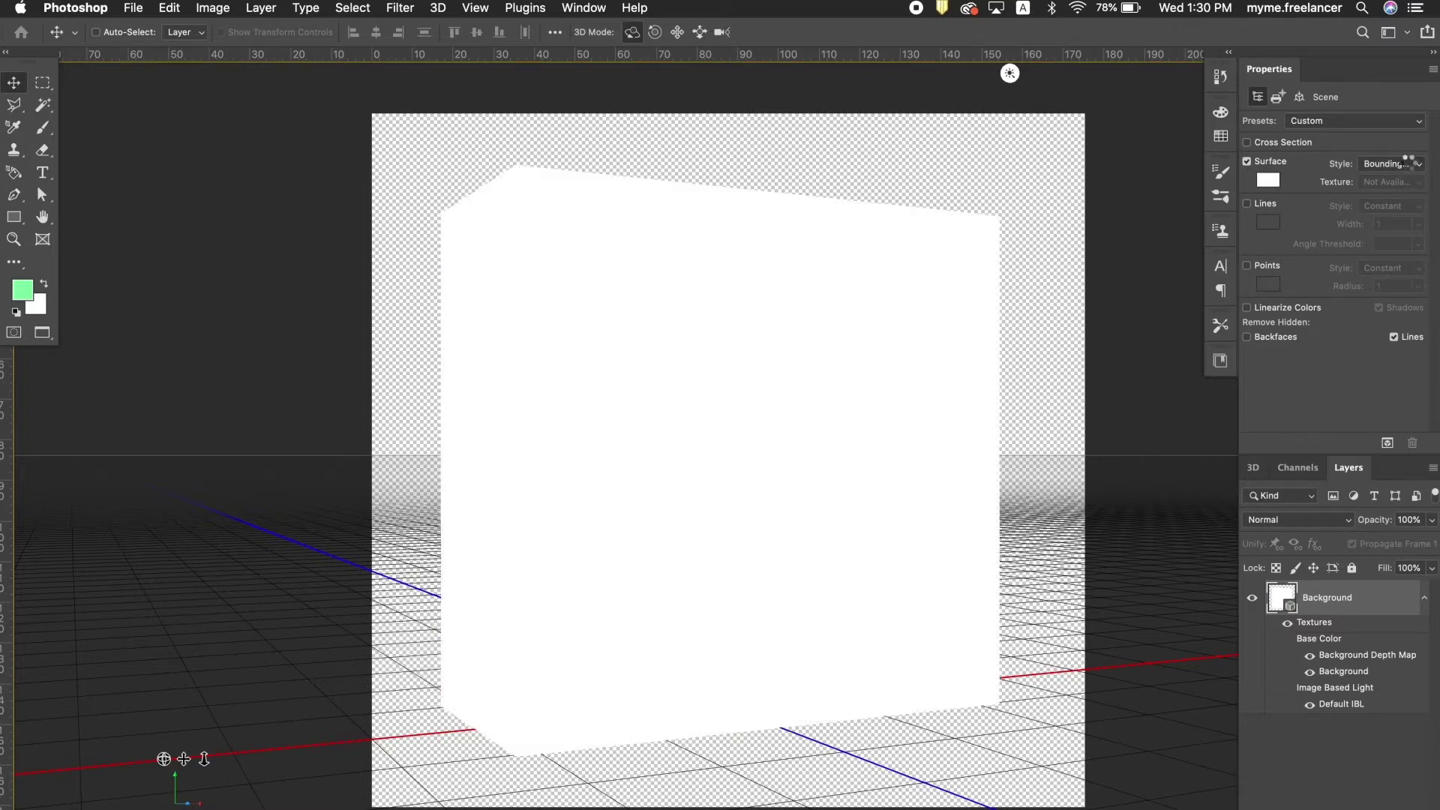
{"action": "left_click", "coordinate": [1395, 163]}
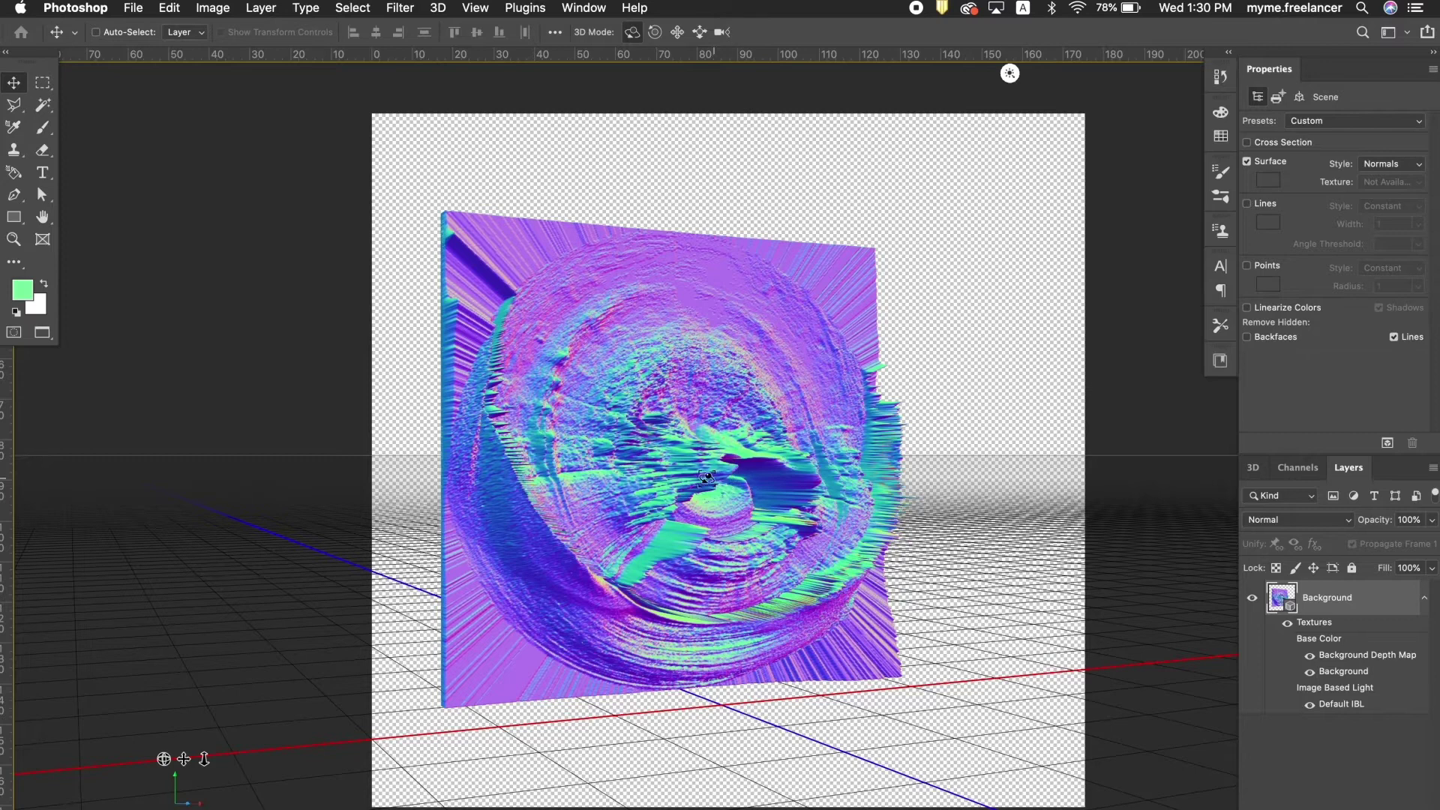
{"action": "mouse_move", "coordinate": [708, 538]}
{"action": "left_mouse_down"}
{"action": "mouse_move", "coordinate": [708, 488]}
{"action": "mouse_move", "coordinate": [778, 411]}
{"action": "left_mouse_up"}
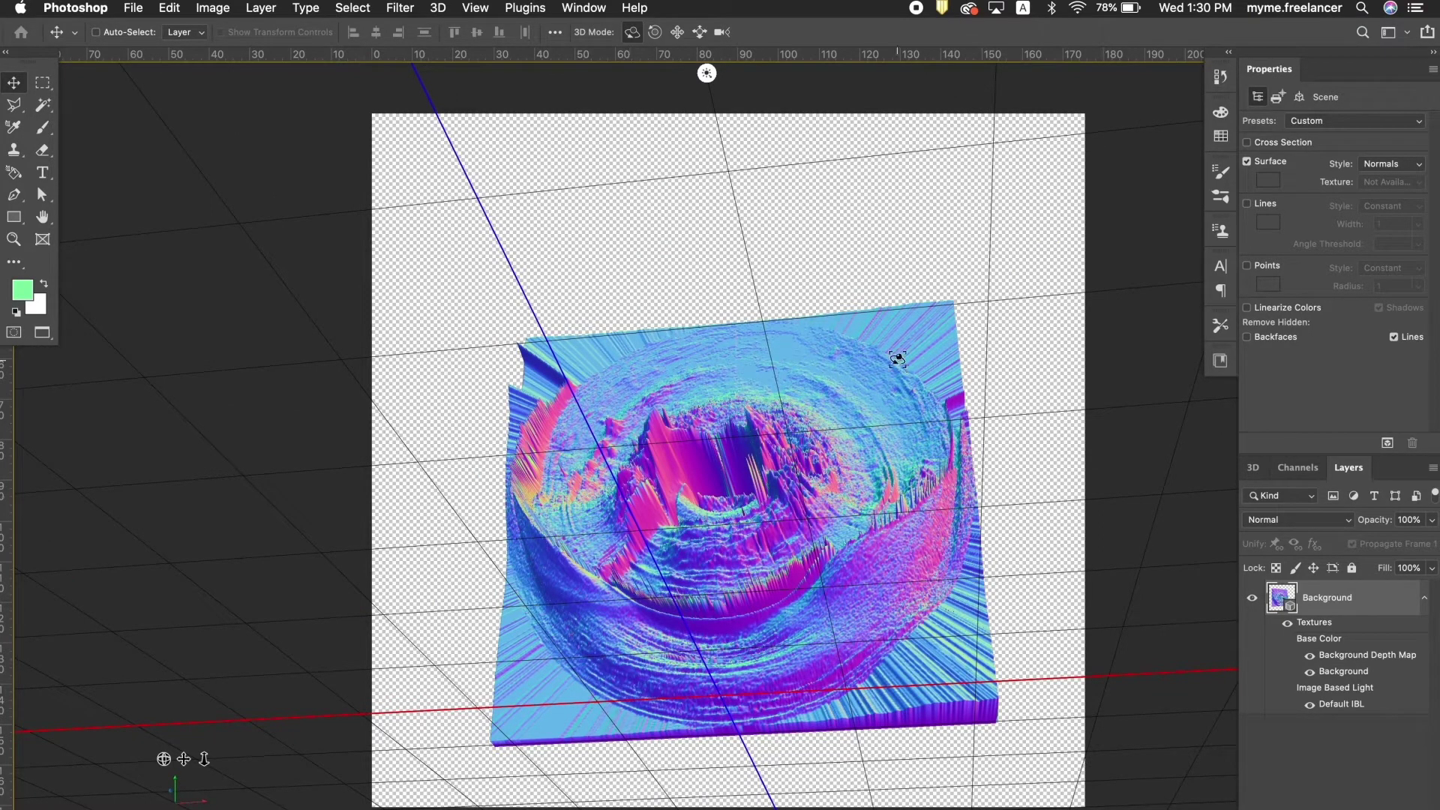
Step: Select the tunnel mesh and rotate it about 45.7° around Z
{"action": "left_click", "coordinate": [897, 359]}
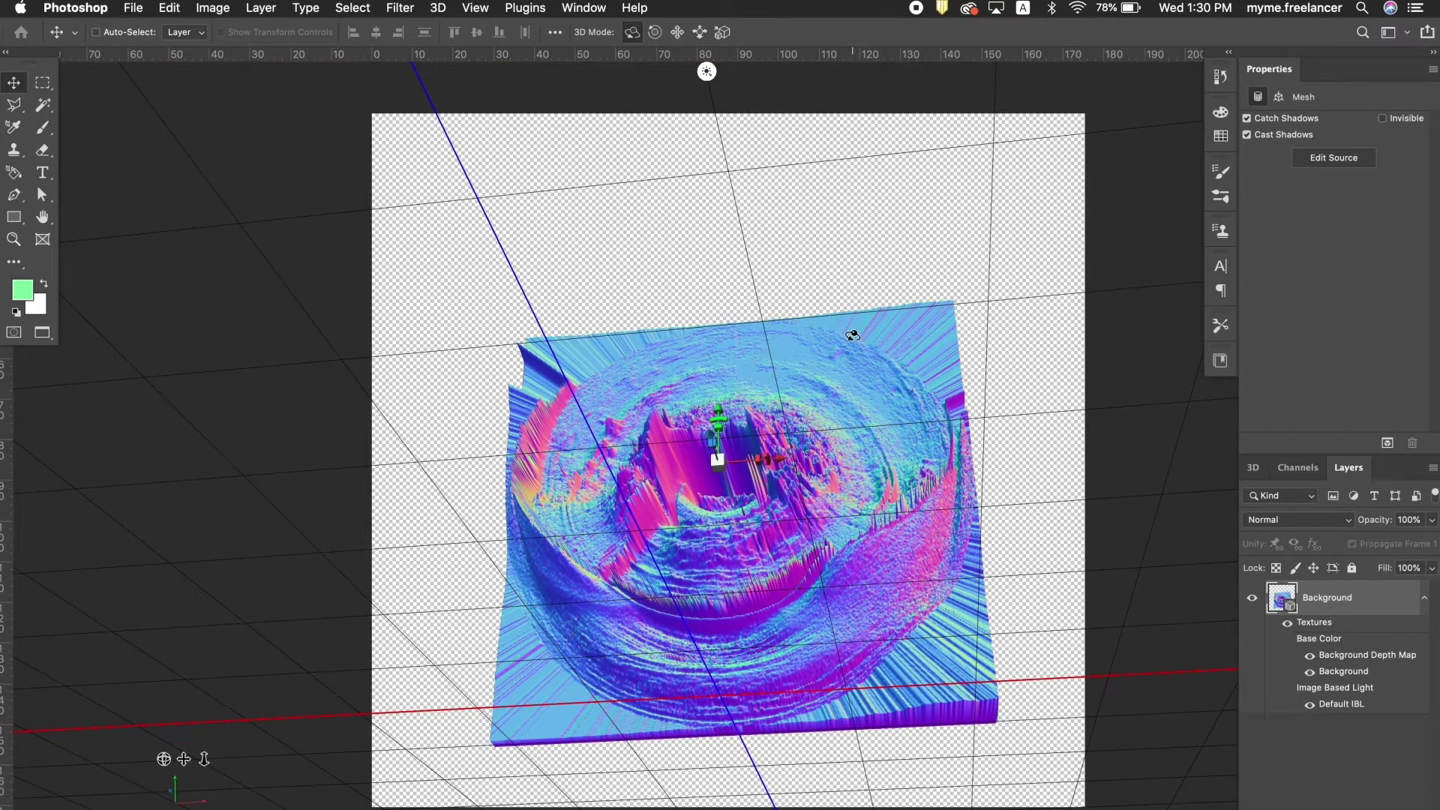
{"action": "left_click_drag", "start_coordinate": [852, 335], "coordinate": [821, 312]}
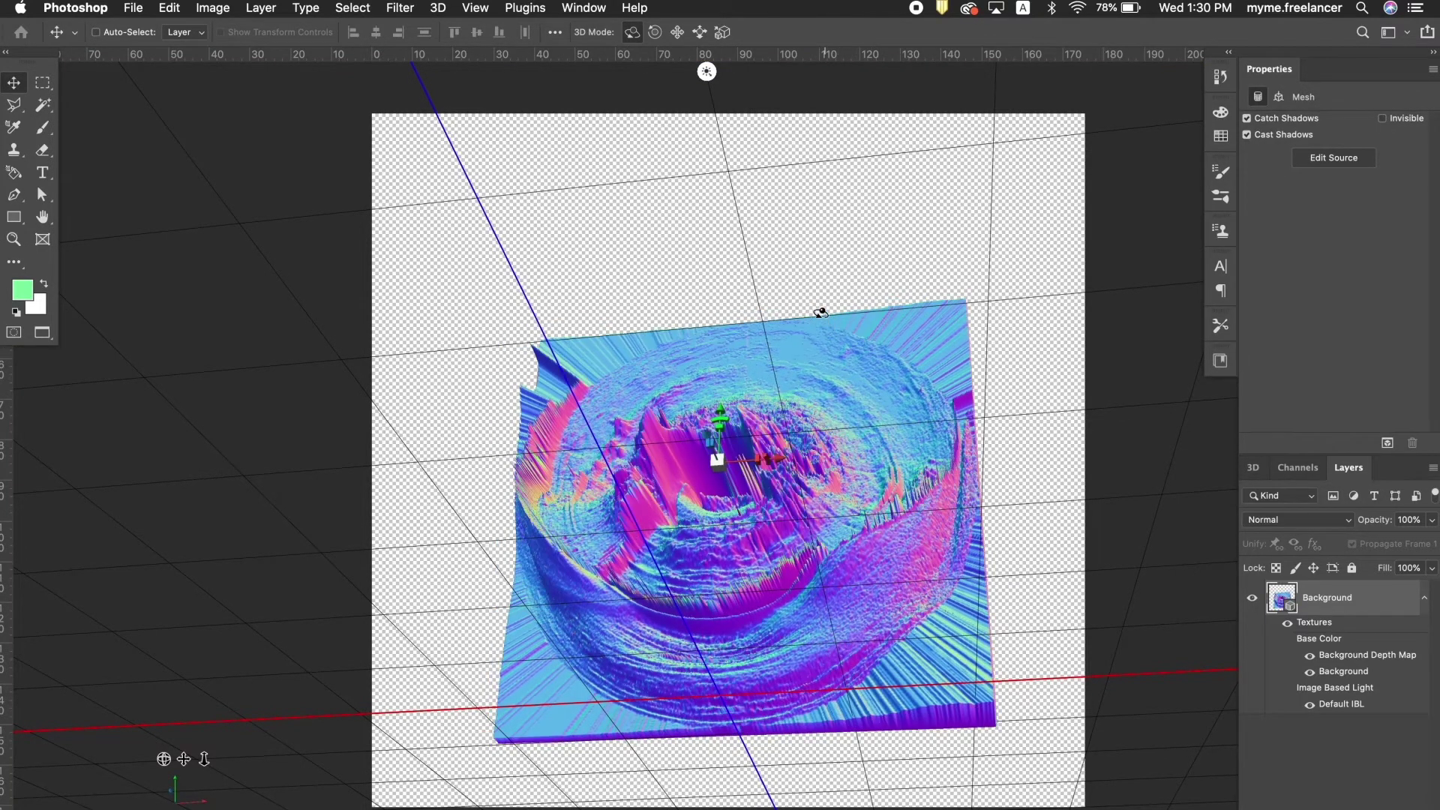
{"action": "left_click_drag", "start_coordinate": [821, 312], "coordinate": [826, 248]}
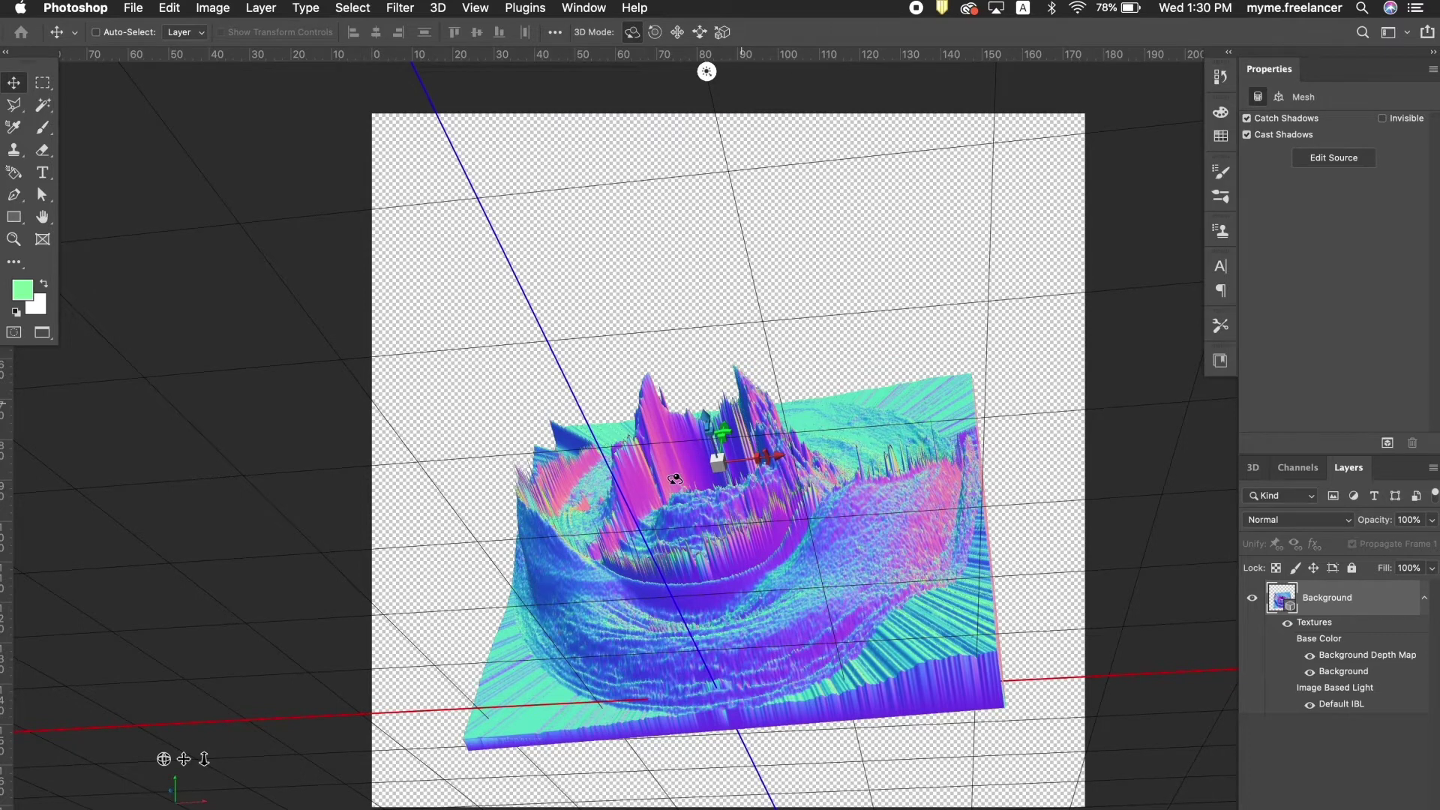
{"action": "mouse_move", "coordinate": [733, 435]}
{"action": "left_mouse_down"}
{"action": "mouse_move", "coordinate": [845, 516]}
{"action": "mouse_move", "coordinate": [821, 638]}
{"action": "mouse_move", "coordinate": [878, 588]}
{"action": "left_mouse_up"}
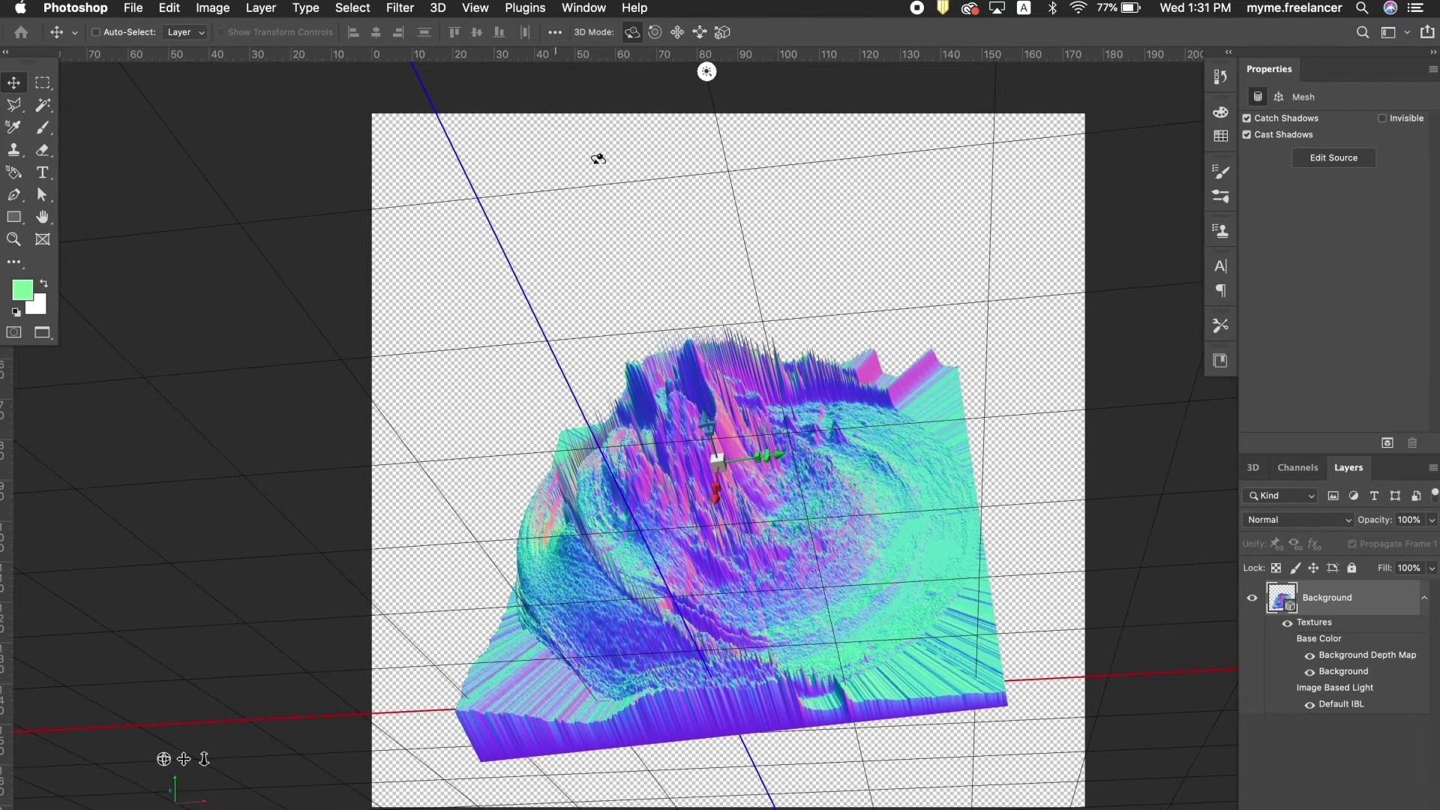
Step: Stretch the mesh's depth along Z and lengthen it to about 1.26 cm in Y
{"action": "left_click", "coordinate": [711, 435]}
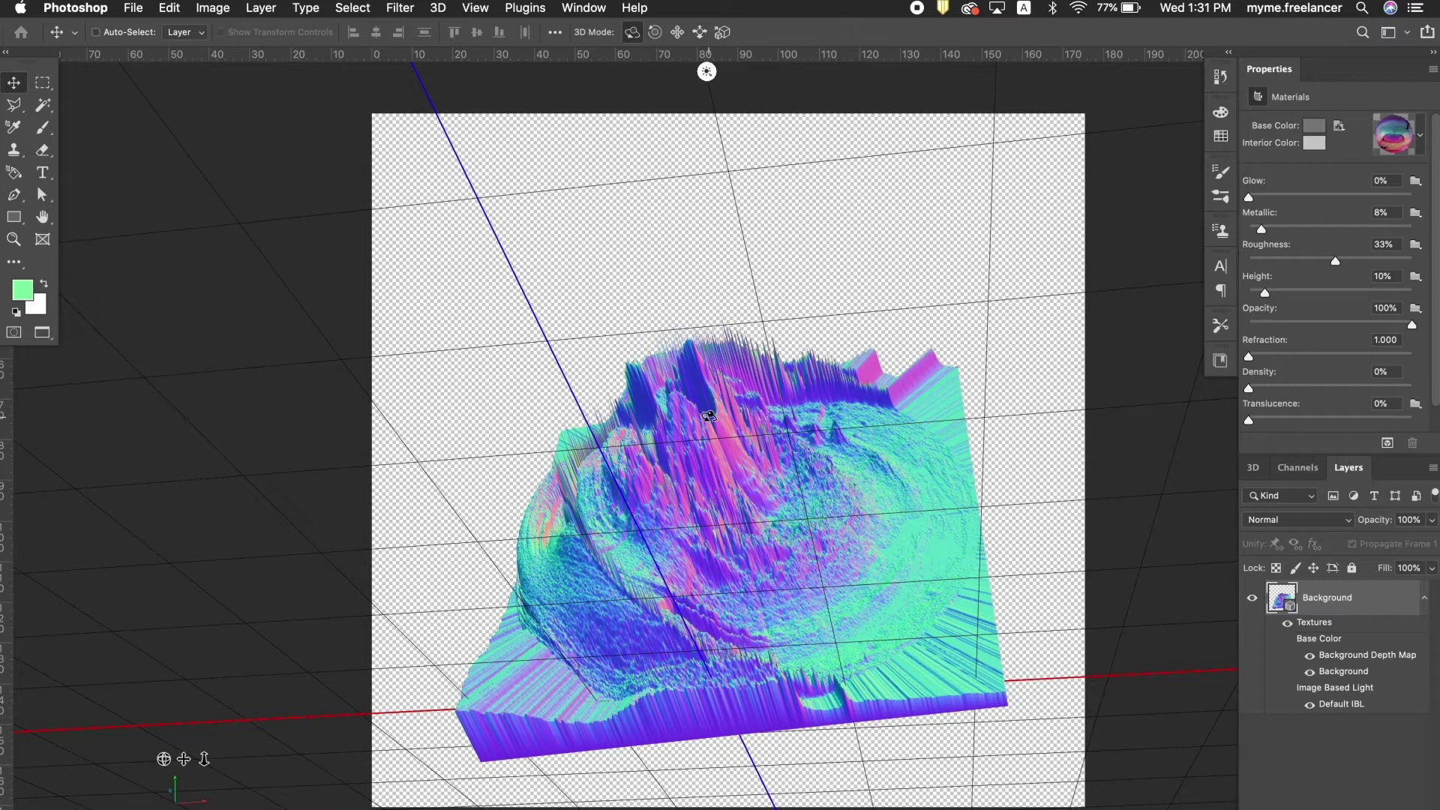
{"action": "left_click", "coordinate": [708, 416]}
{"action": "mouse_move", "coordinate": [707, 418]}
{"action": "left_mouse_down"}
{"action": "mouse_move", "coordinate": [660, 315]}
{"action": "mouse_move", "coordinate": [691, 371]}
{"action": "mouse_move", "coordinate": [678, 324]}
{"action": "left_mouse_up"}
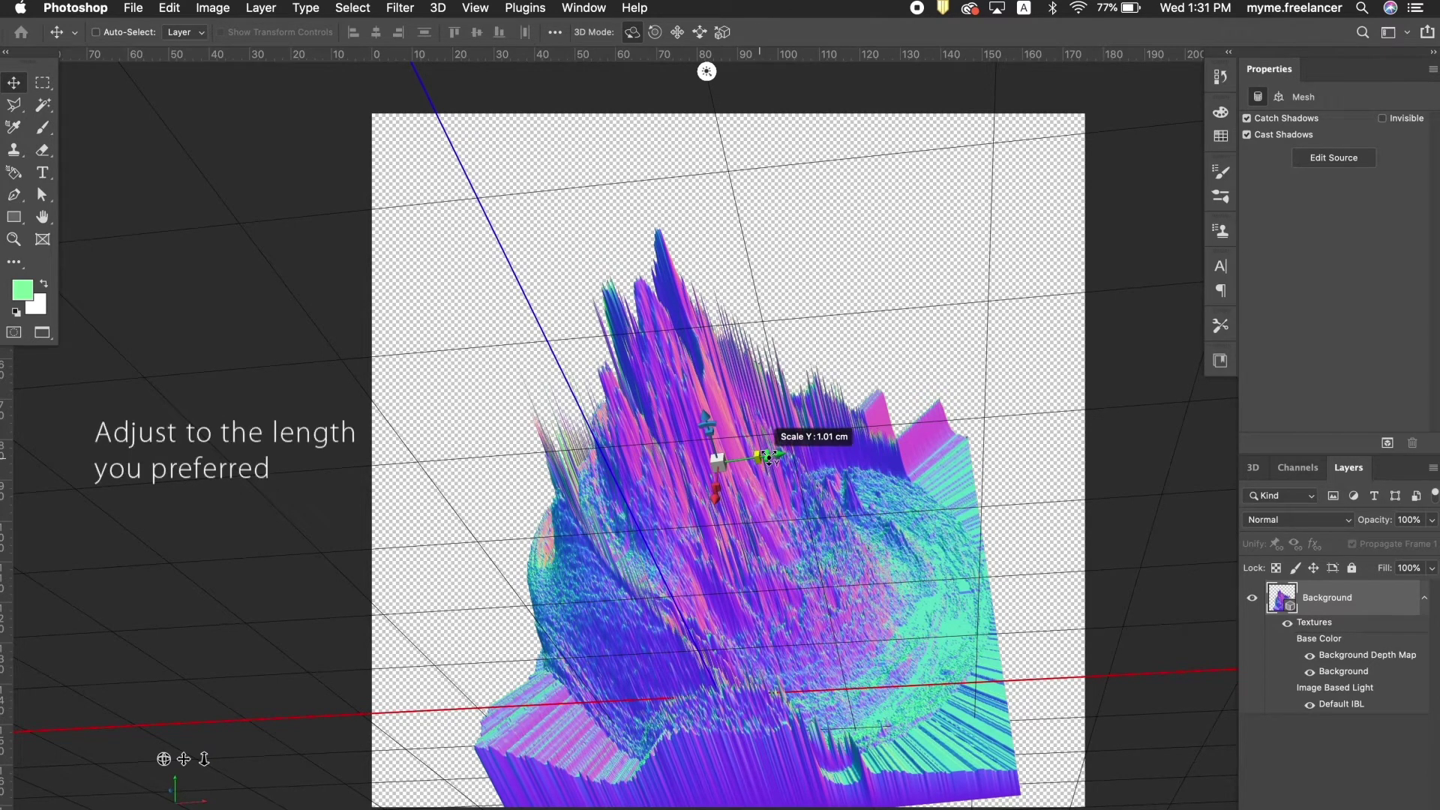
{"action": "mouse_move", "coordinate": [768, 456]}
{"action": "left_mouse_down"}
{"action": "mouse_move", "coordinate": [834, 444]}
{"action": "mouse_move", "coordinate": [742, 519]}
{"action": "left_mouse_up"}
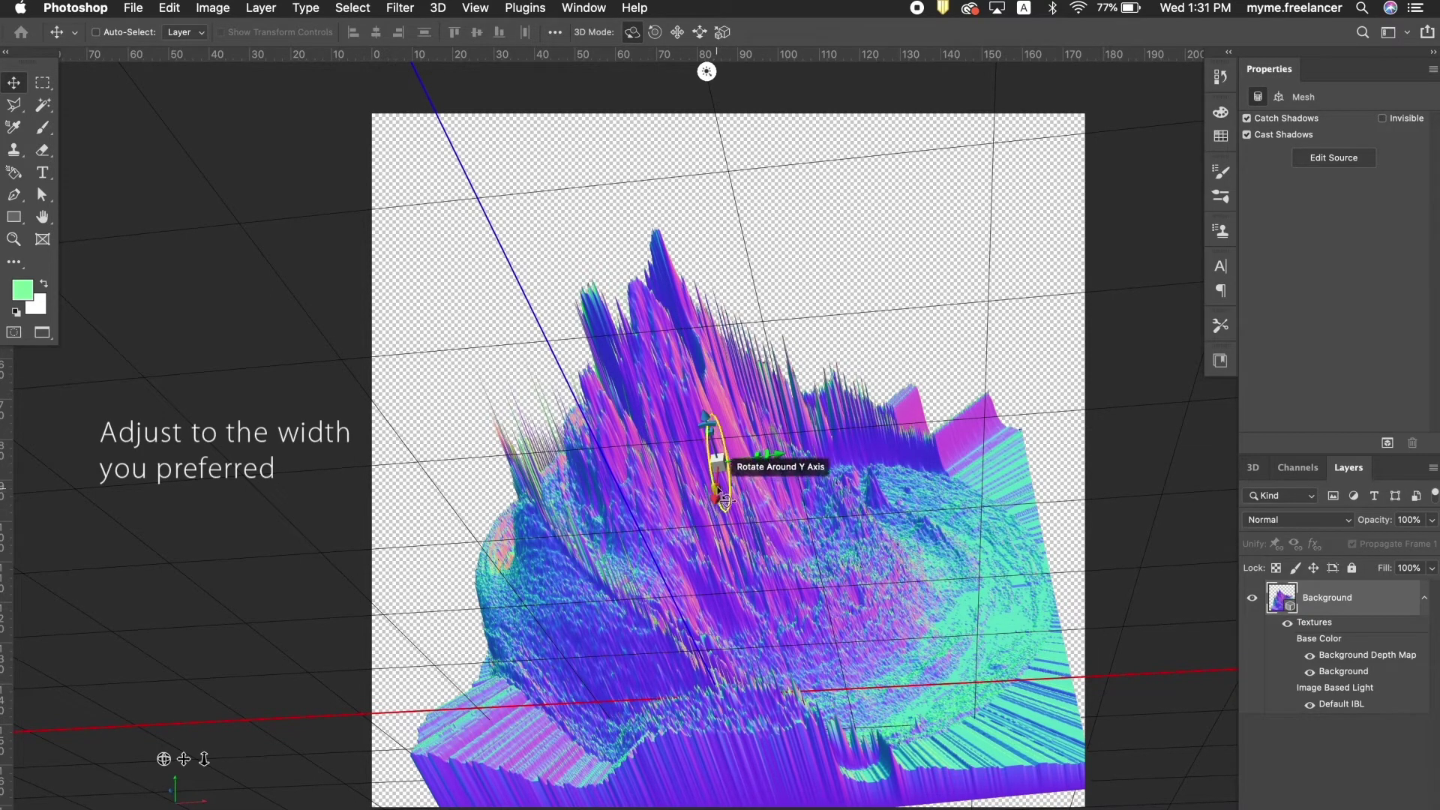
Step: Scale the mesh to about 1.87 cm in X and 2.04 cm in Z, then tilt it
{"action": "left_click_drag", "start_coordinate": [715, 495], "coordinate": [717, 588]}
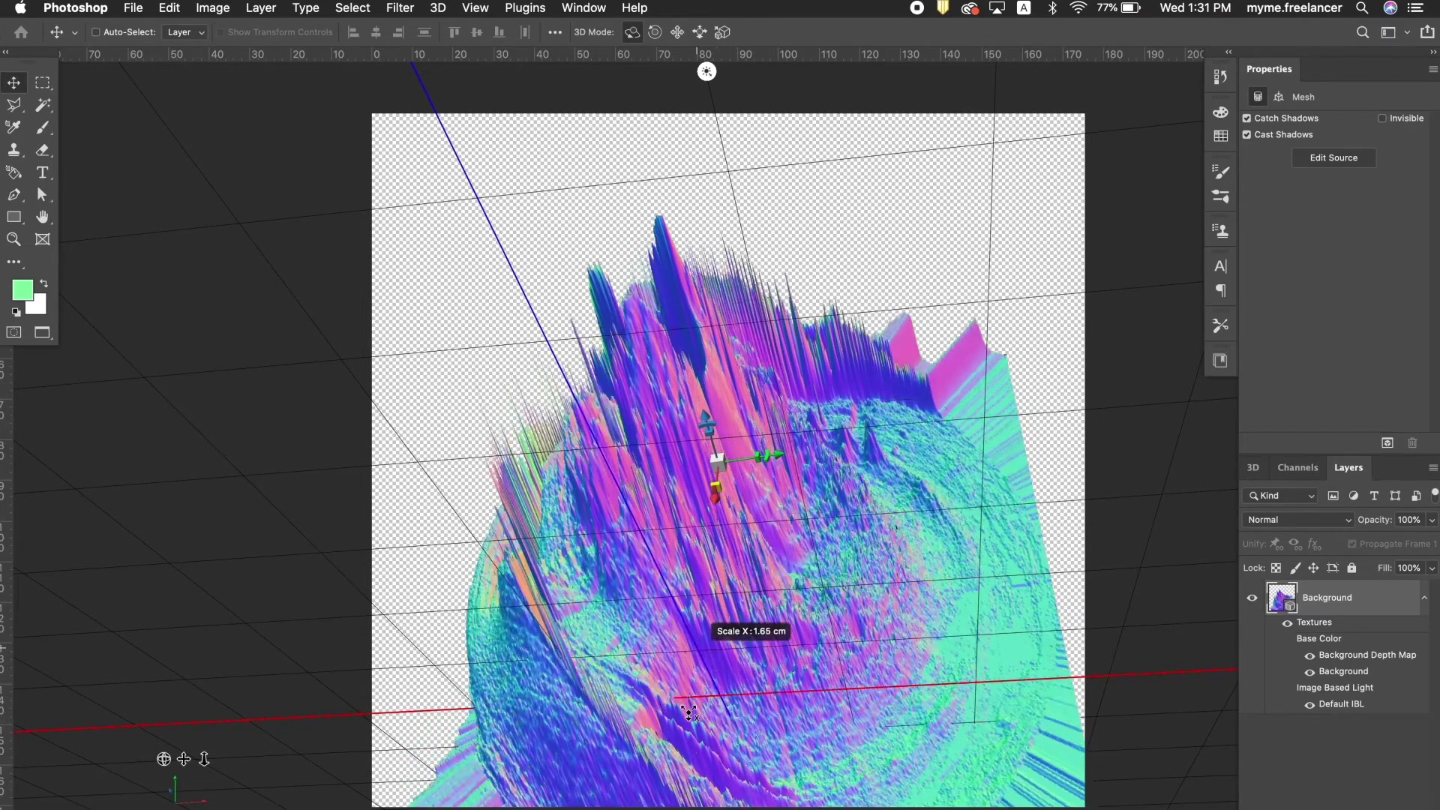
{"action": "left_click_drag", "start_coordinate": [716, 587], "coordinate": [696, 688]}
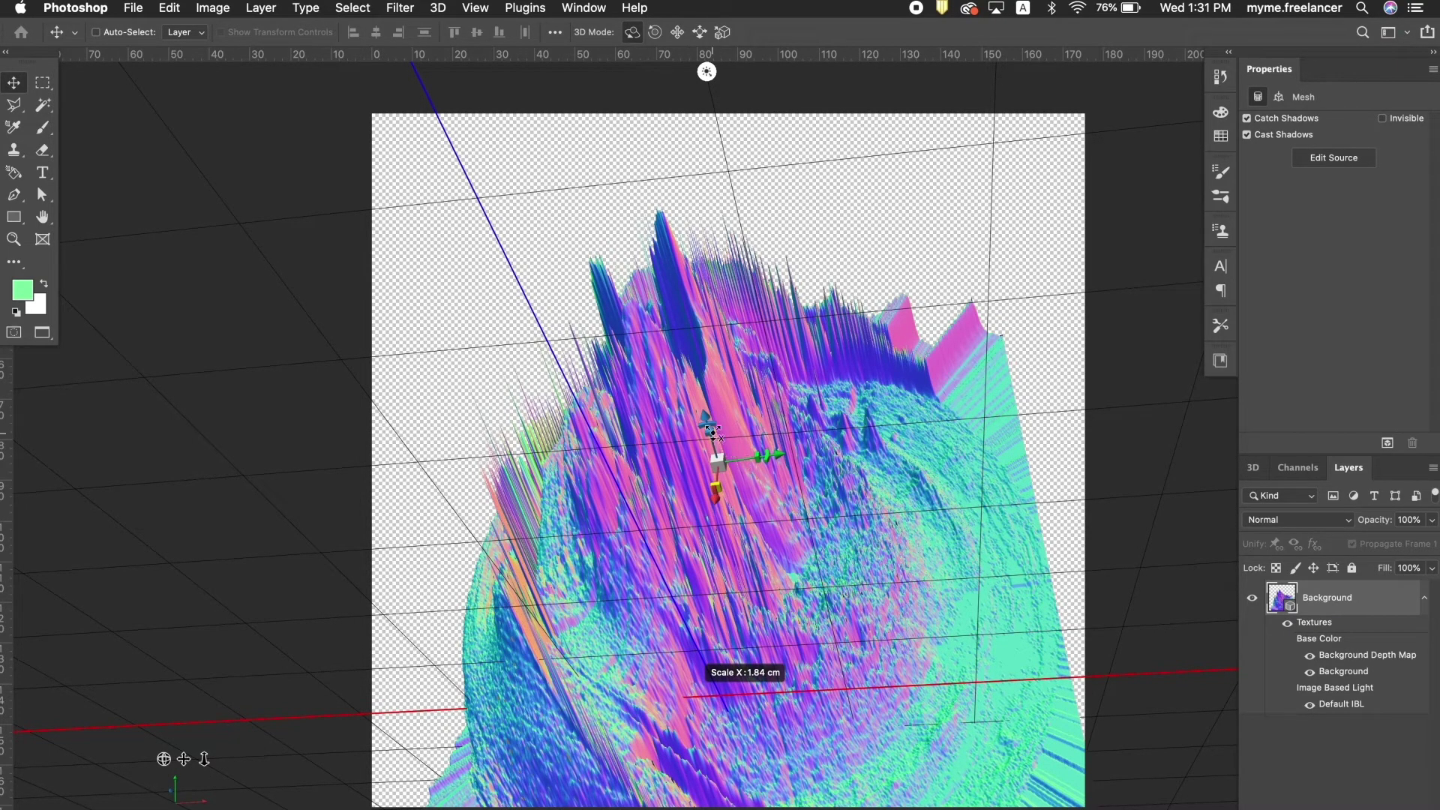
{"action": "mouse_move", "coordinate": [712, 431]}
{"action": "left_mouse_down"}
{"action": "mouse_move", "coordinate": [681, 349]}
{"action": "mouse_move", "coordinate": [748, 488]}
{"action": "left_mouse_up"}
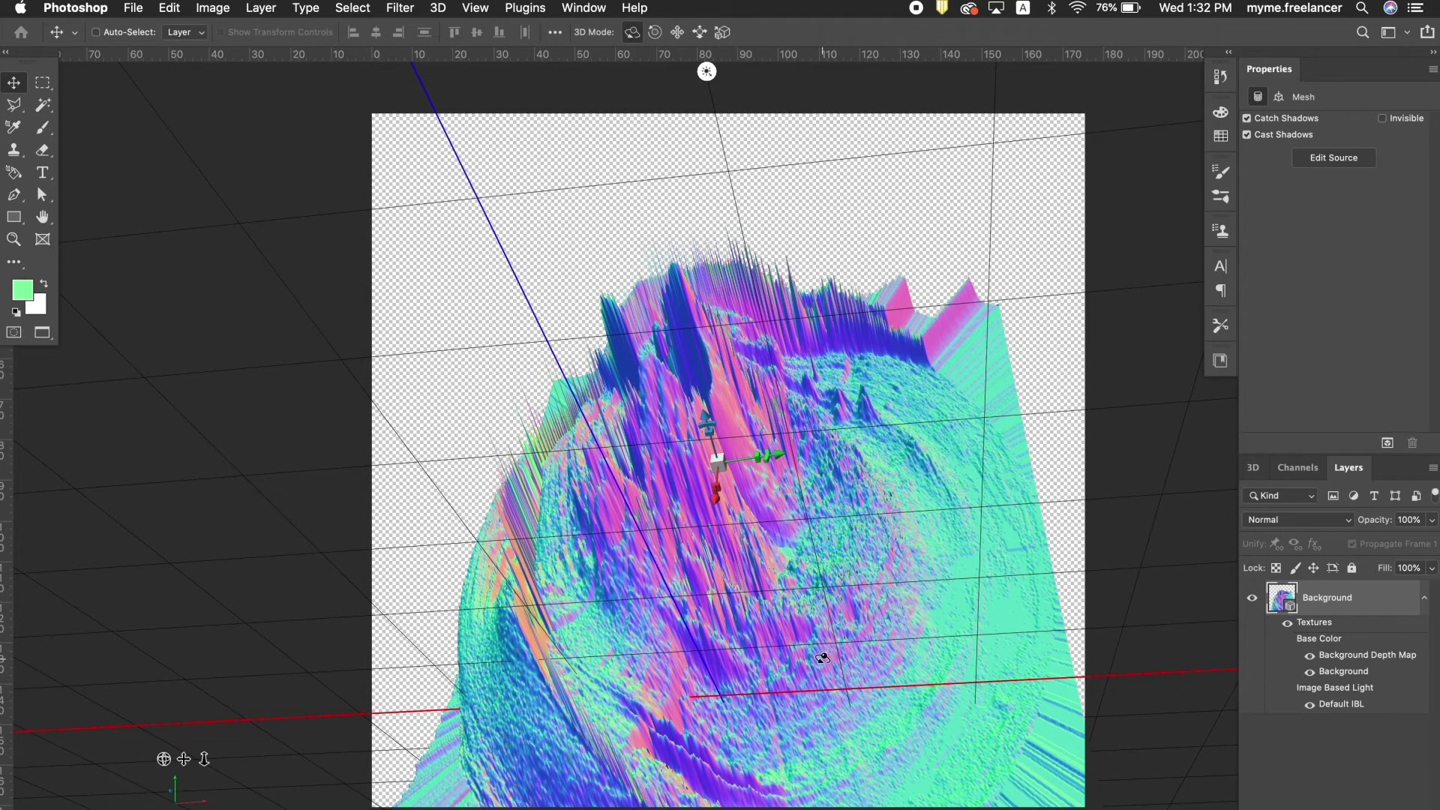
{"action": "mouse_move", "coordinate": [801, 655]}
{"action": "left_mouse_down"}
{"action": "mouse_move", "coordinate": [778, 602]}
{"action": "mouse_move", "coordinate": [829, 566]}
{"action": "mouse_move", "coordinate": [964, 582]}
{"action": "mouse_move", "coordinate": [987, 565]}
{"action": "mouse_move", "coordinate": [754, 613]}
{"action": "mouse_move", "coordinate": [797, 608]}
{"action": "left_mouse_up"}
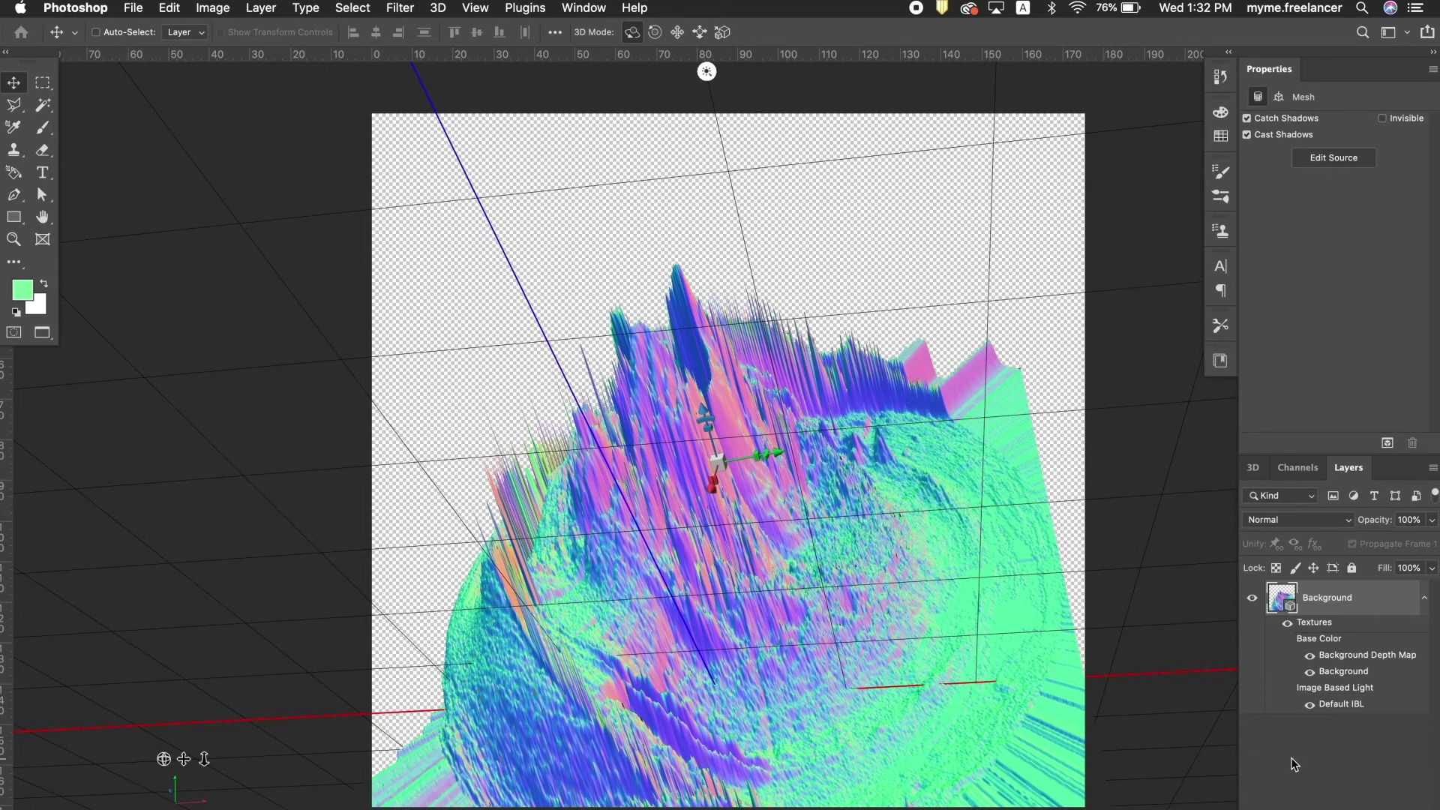
Step: Add a new layer beneath the mesh layer and fill it with black
{"action": "left_click", "coordinate": [1320, 754]}
{"action": "key", "text": "ctrl+shift+alt+n"}
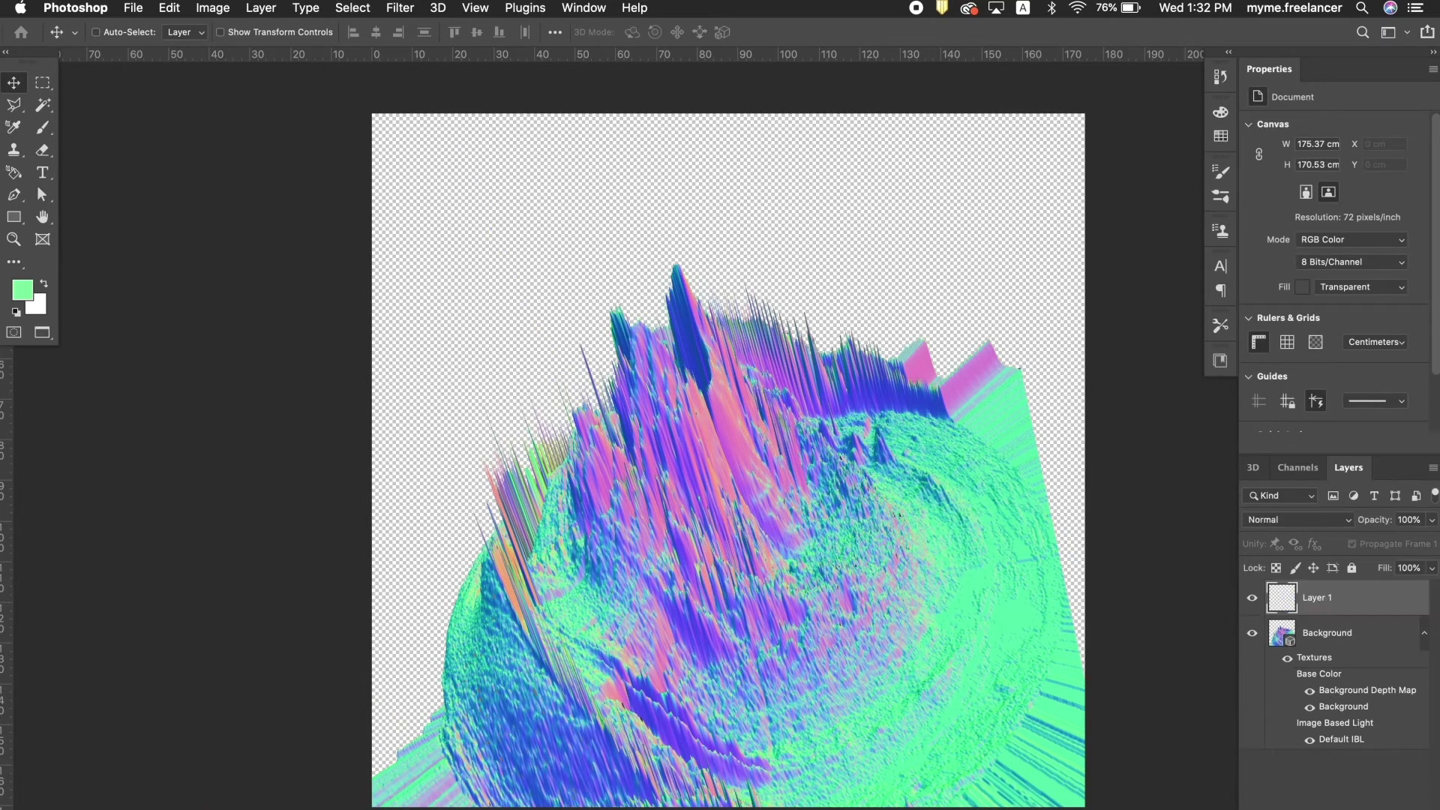
{"action": "mouse_move", "coordinate": [1393, 597]}
{"action": "left_mouse_down"}
{"action": "mouse_move", "coordinate": [1386, 750]}
{"action": "mouse_move", "coordinate": [1391, 732]}
{"action": "left_mouse_up"}
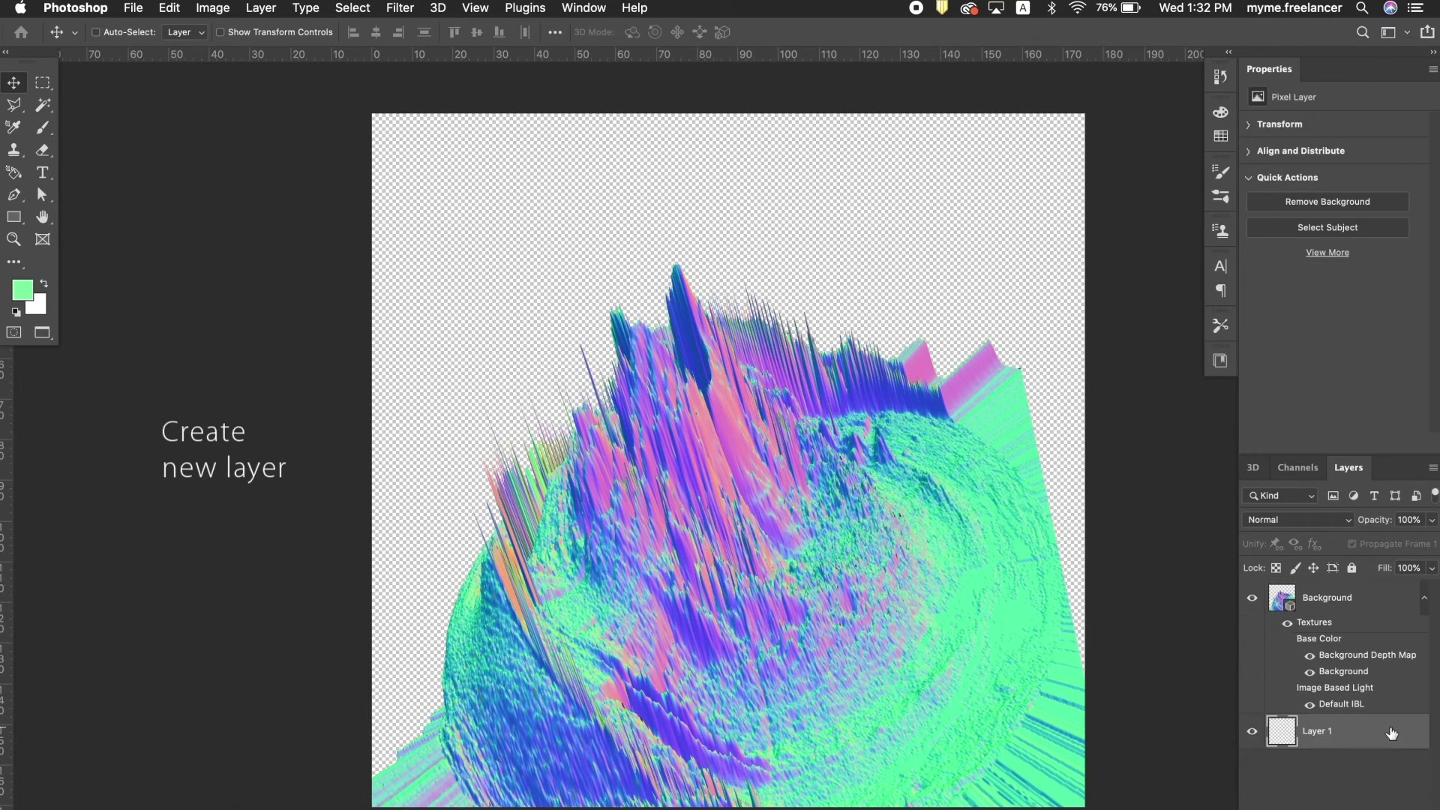
{"action": "key", "text": "d"}
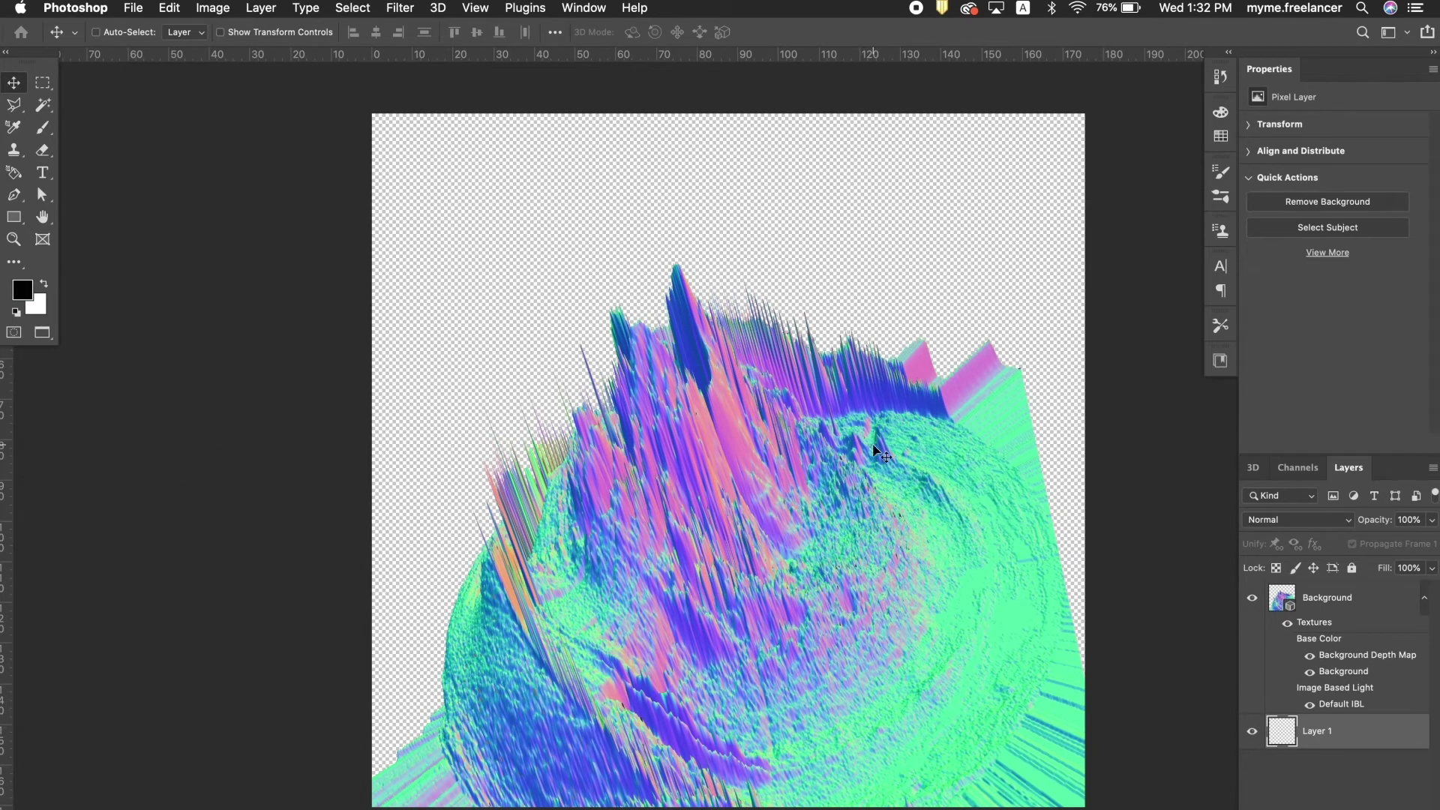
{"action": "key", "text": "alt+Delete"}
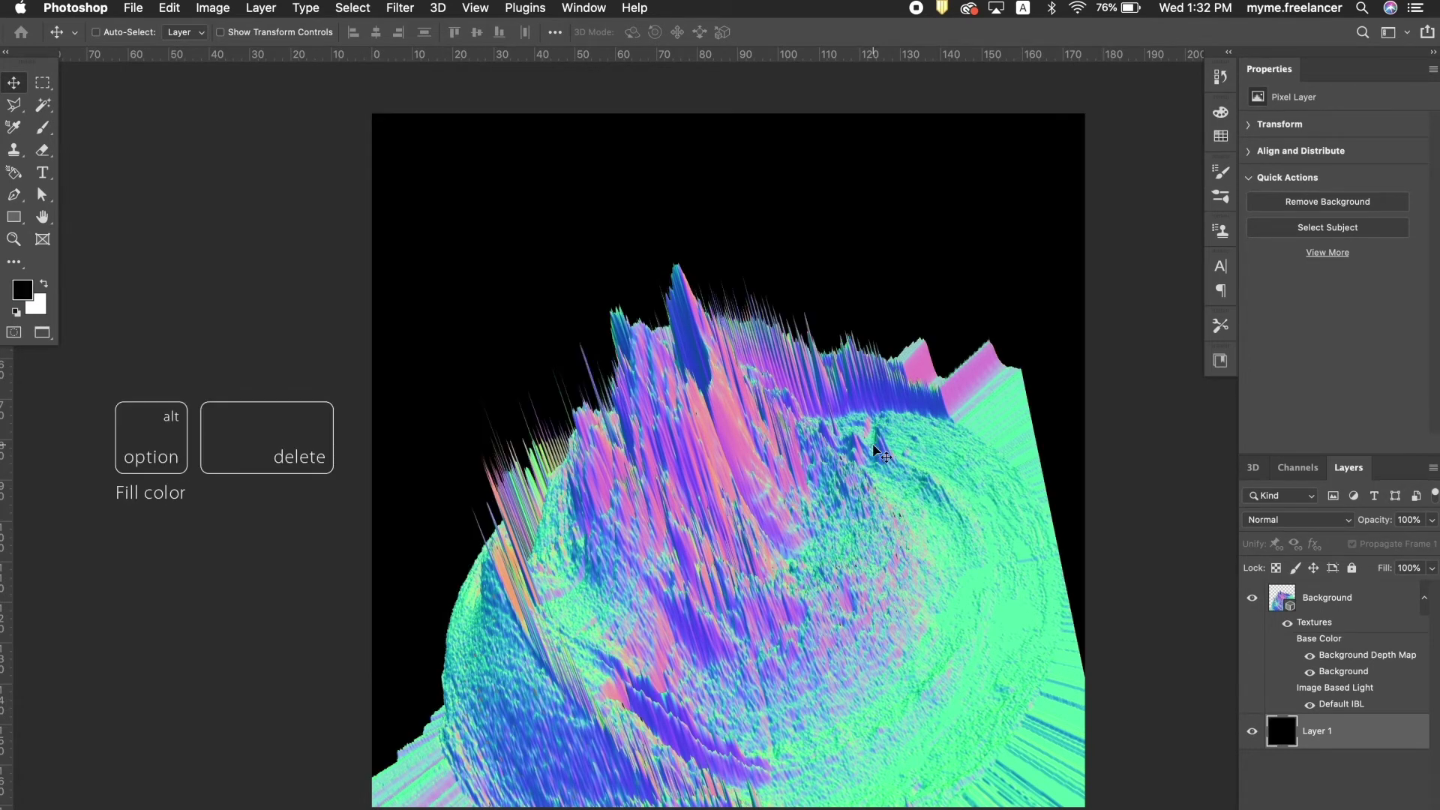
Step: Reselect the 3D mesh and rotate it slightly further
{"action": "left_click", "coordinate": [795, 470]}
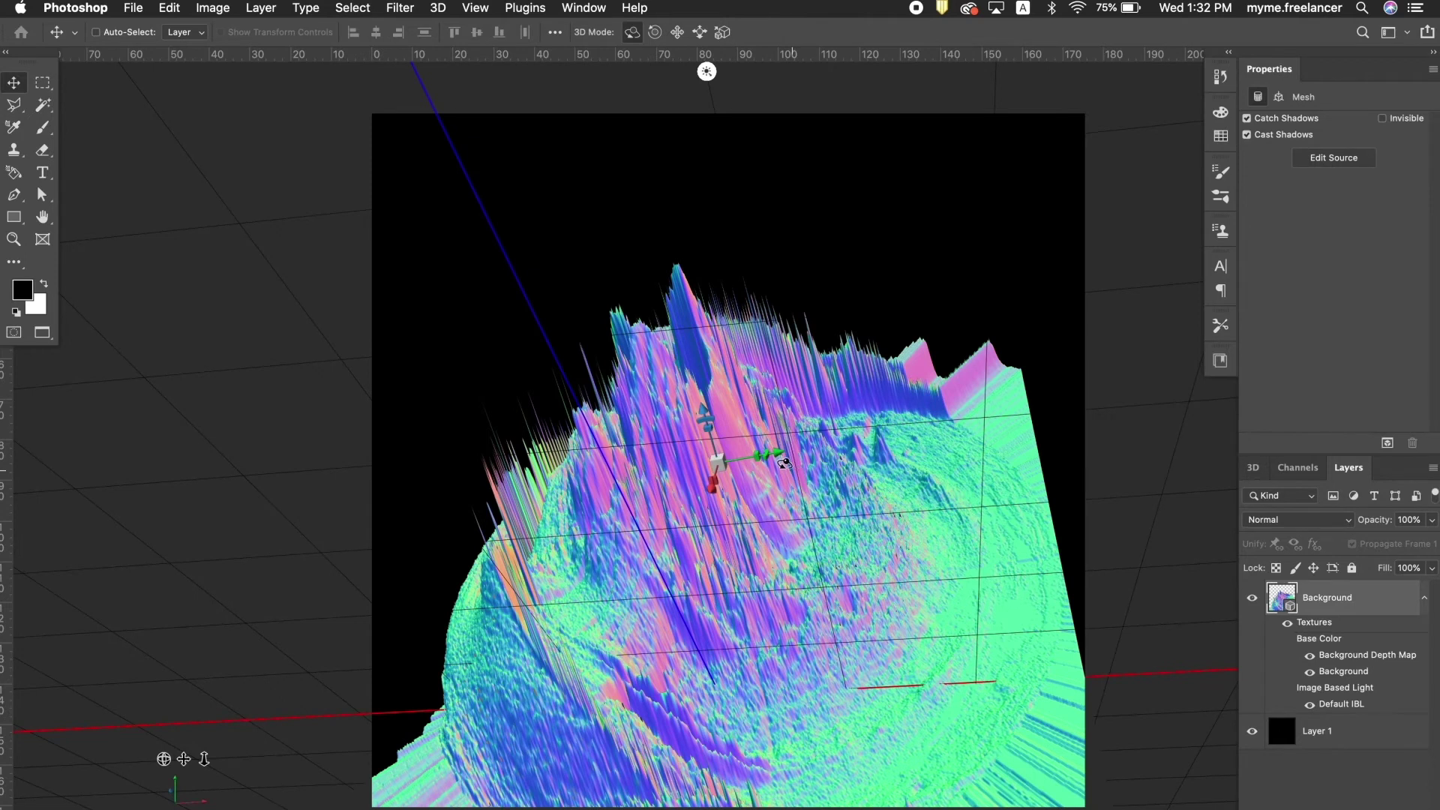
{"action": "mouse_move", "coordinate": [784, 462]}
{"action": "left_mouse_down"}
{"action": "mouse_move", "coordinate": [806, 465]}
{"action": "mouse_move", "coordinate": [766, 467]}
{"action": "left_mouse_up"}
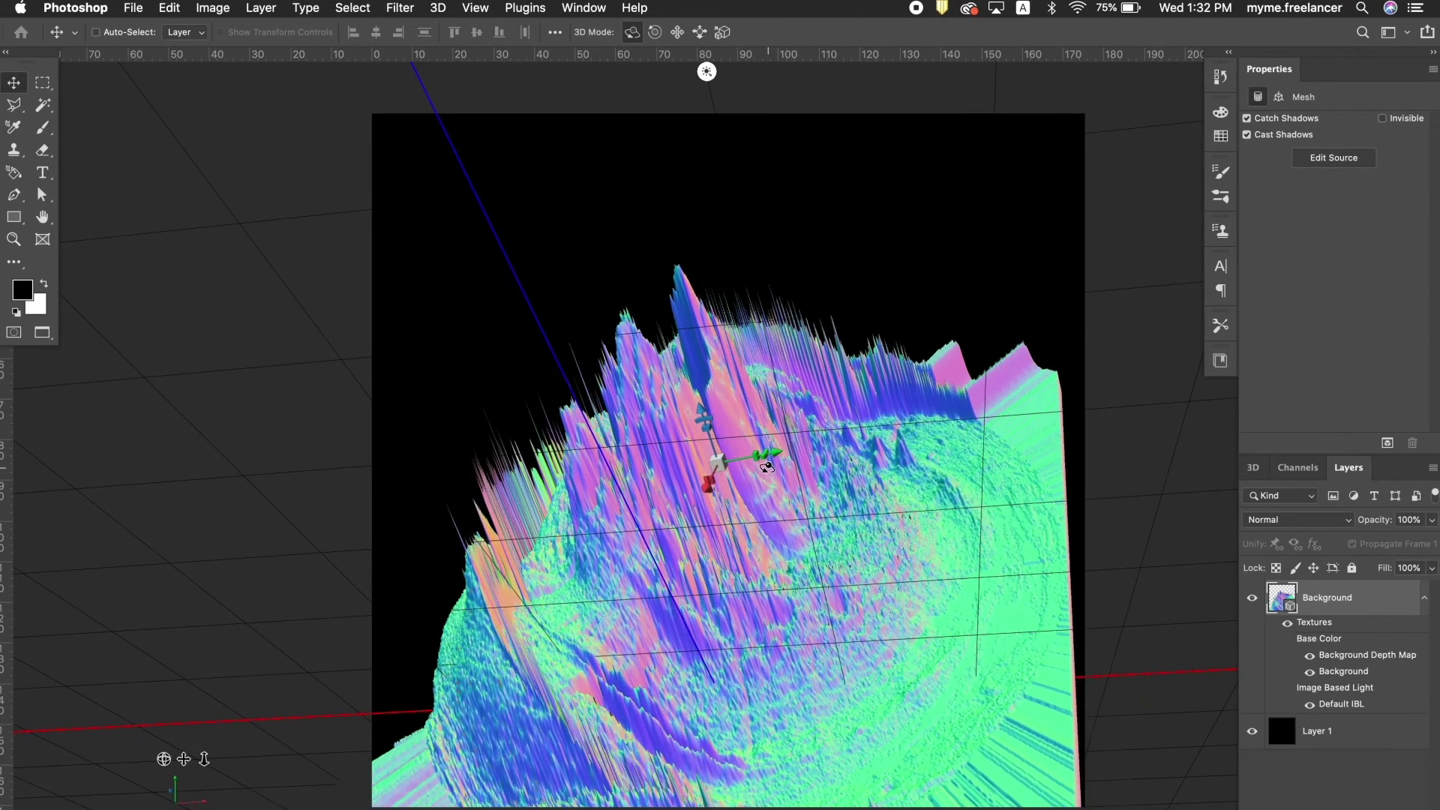
{"action": "left_click_drag", "start_coordinate": [767, 468], "coordinate": [781, 475]}
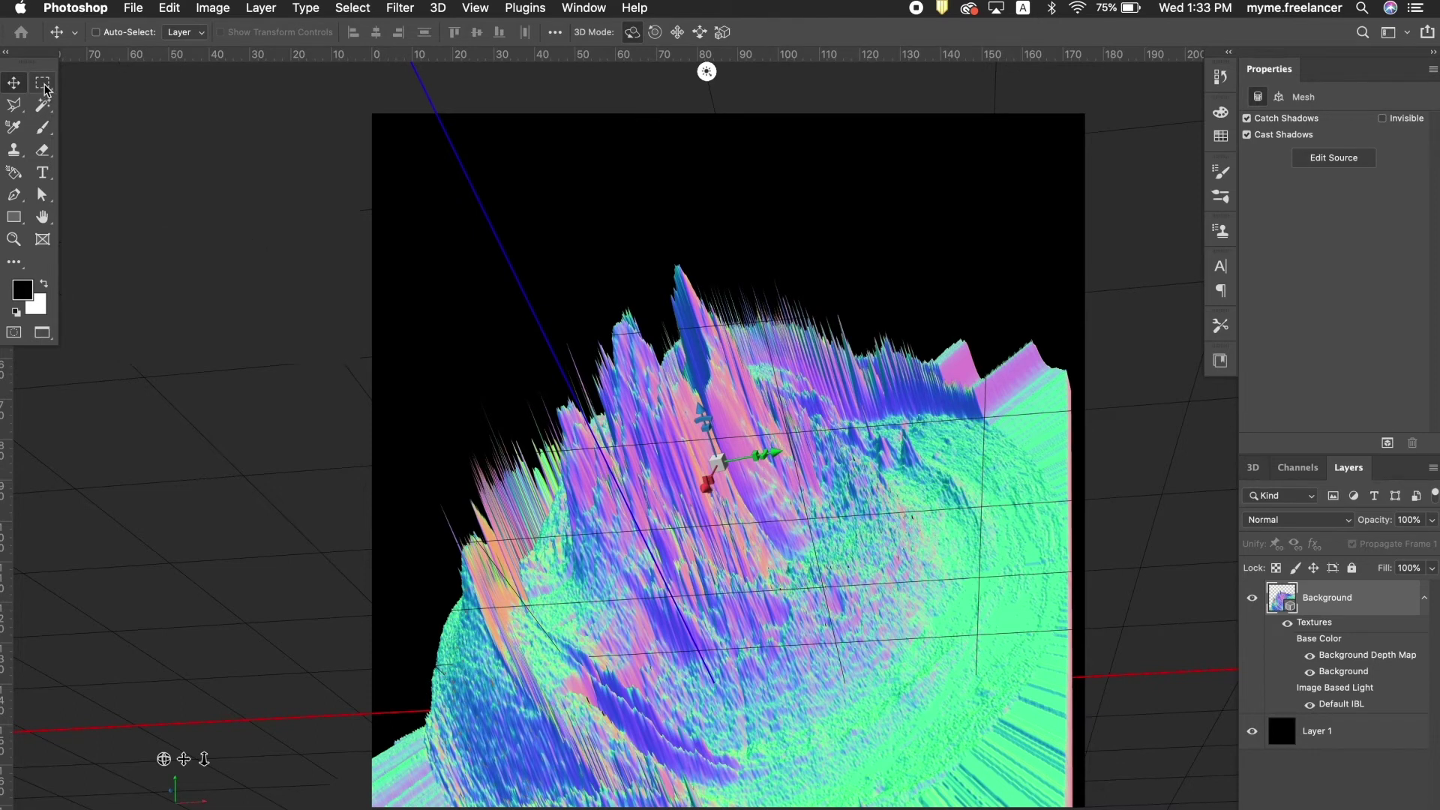
Step: Crop in from the right and left edges for a portrait frame around the mesh
{"action": "left_click", "coordinate": [44, 85]}
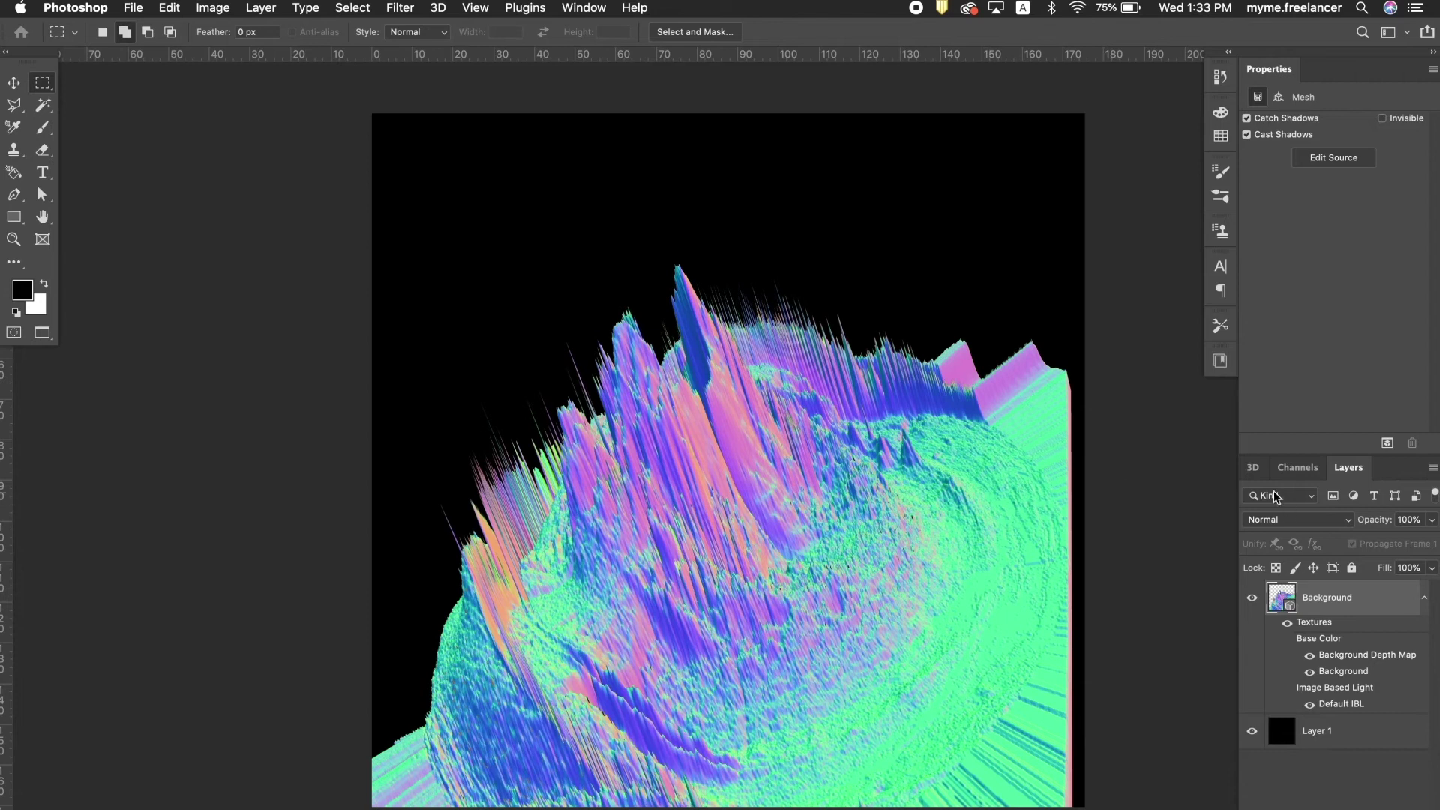
{"action": "key", "text": "c"}
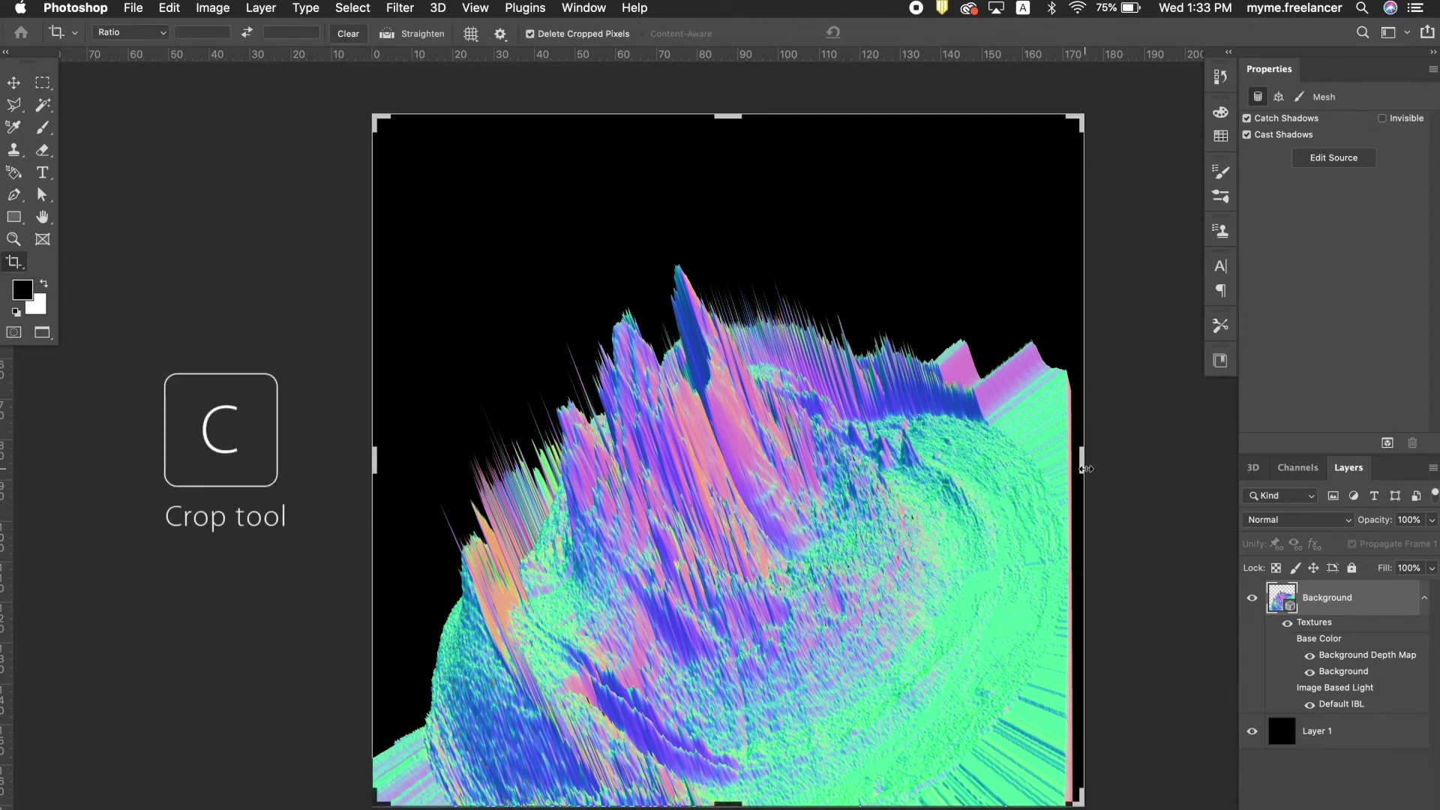
{"action": "left_click_drag", "start_coordinate": [1085, 469], "coordinate": [1062, 468]}
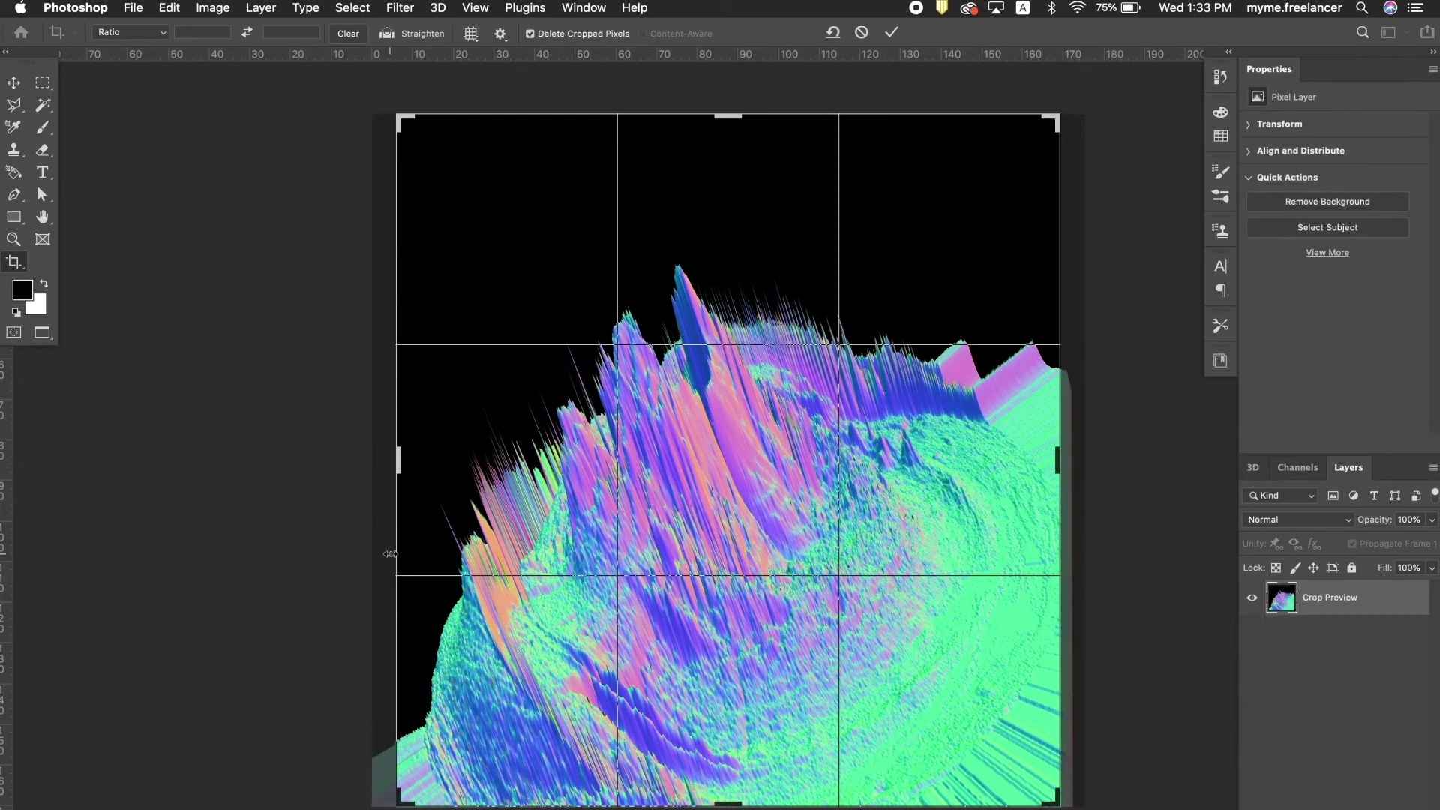
{"action": "left_click_drag", "start_coordinate": [399, 467], "coordinate": [417, 467]}
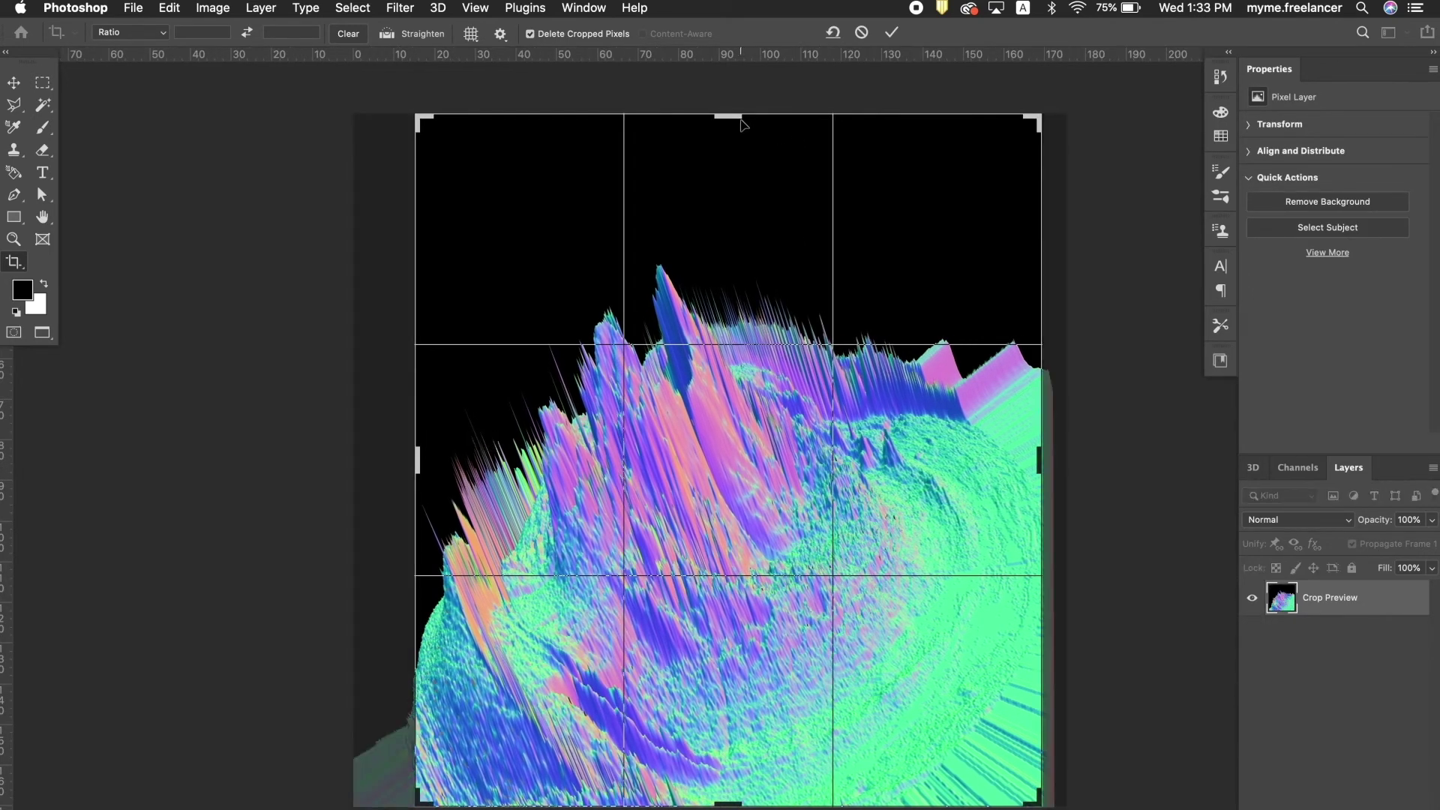
{"action": "key", "text": "Return"}
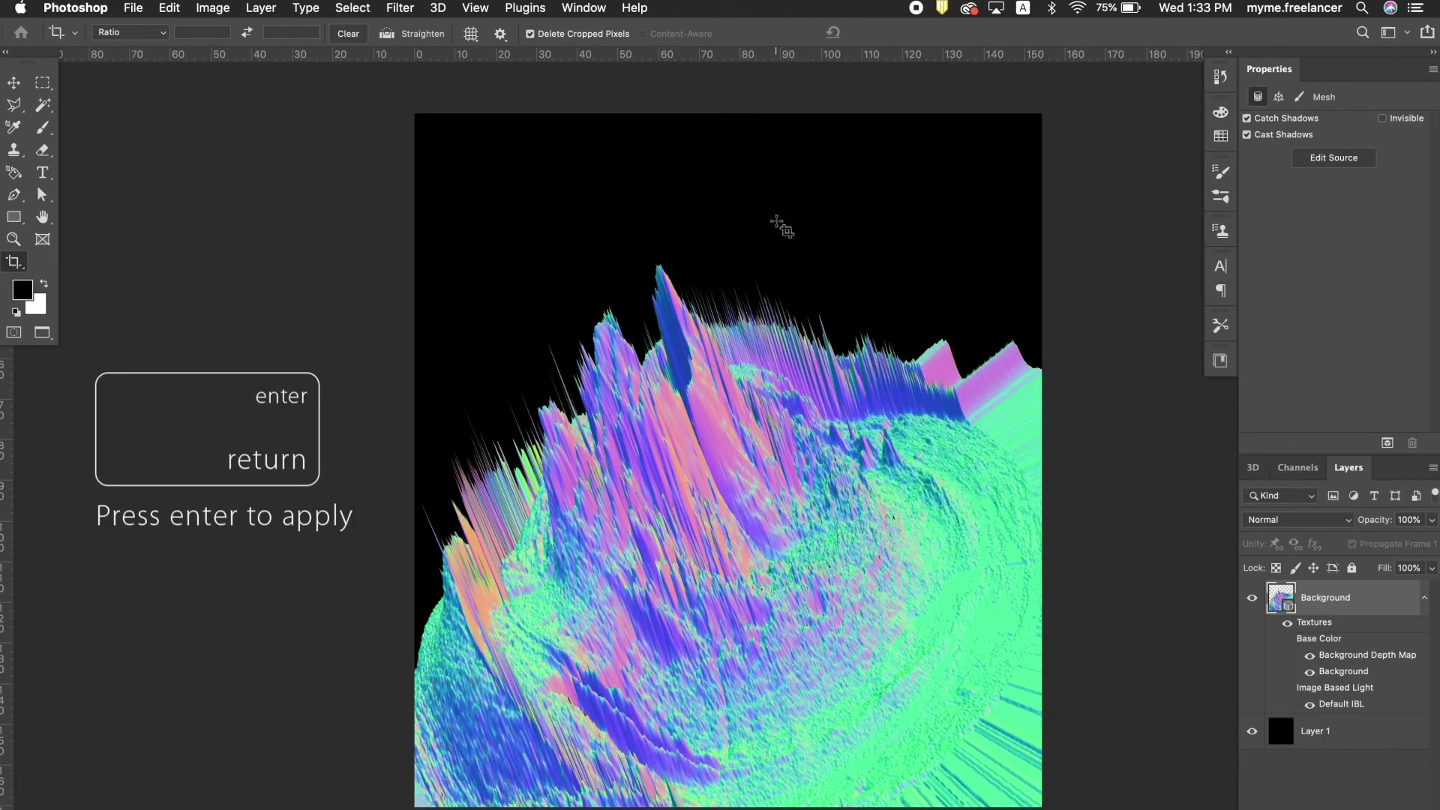
Step: Fill the backdrop layer with dark blue sampled from the mesh's tall spike, replacing a trial green fill
{"action": "left_click", "coordinate": [1376, 739]}
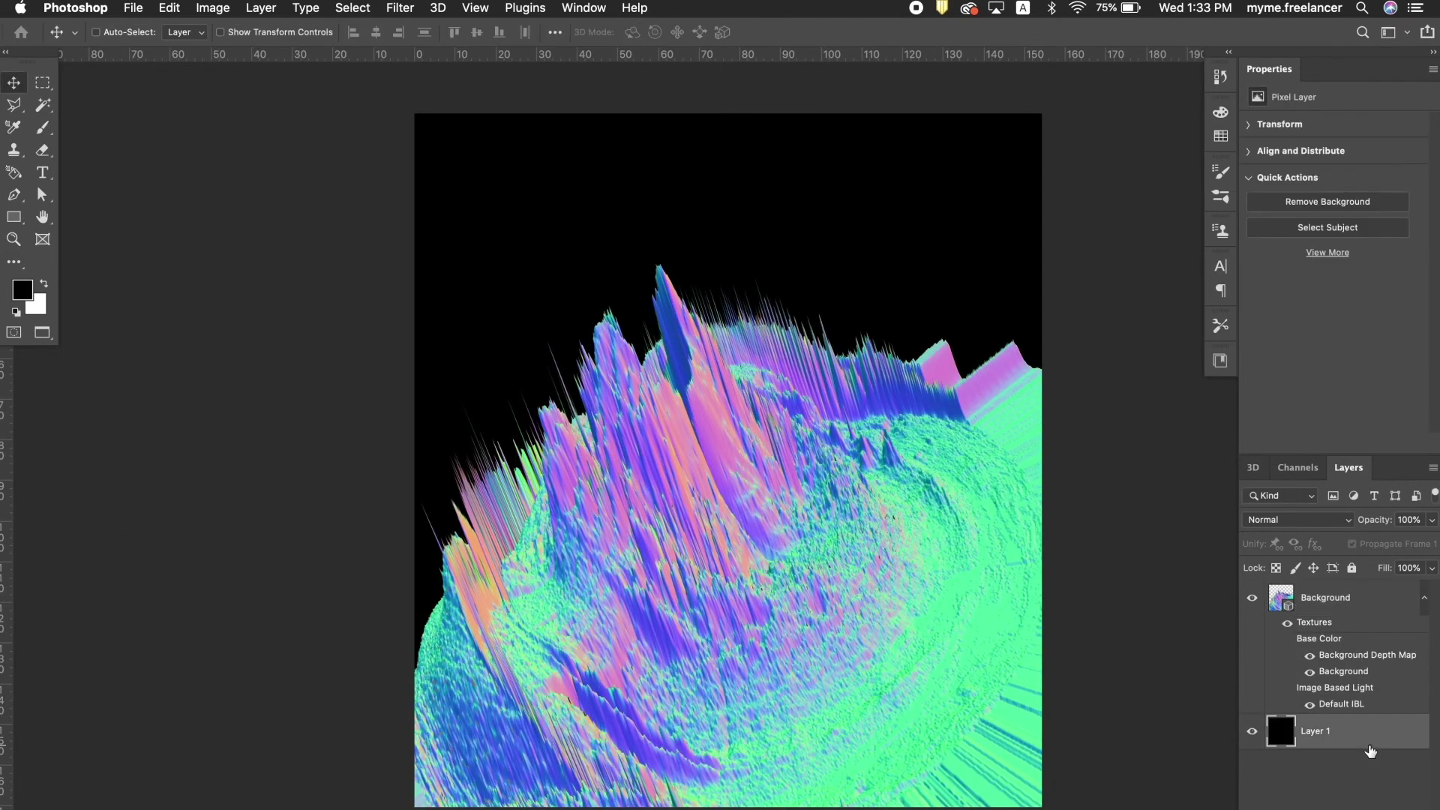
{"action": "key", "text": "i"}
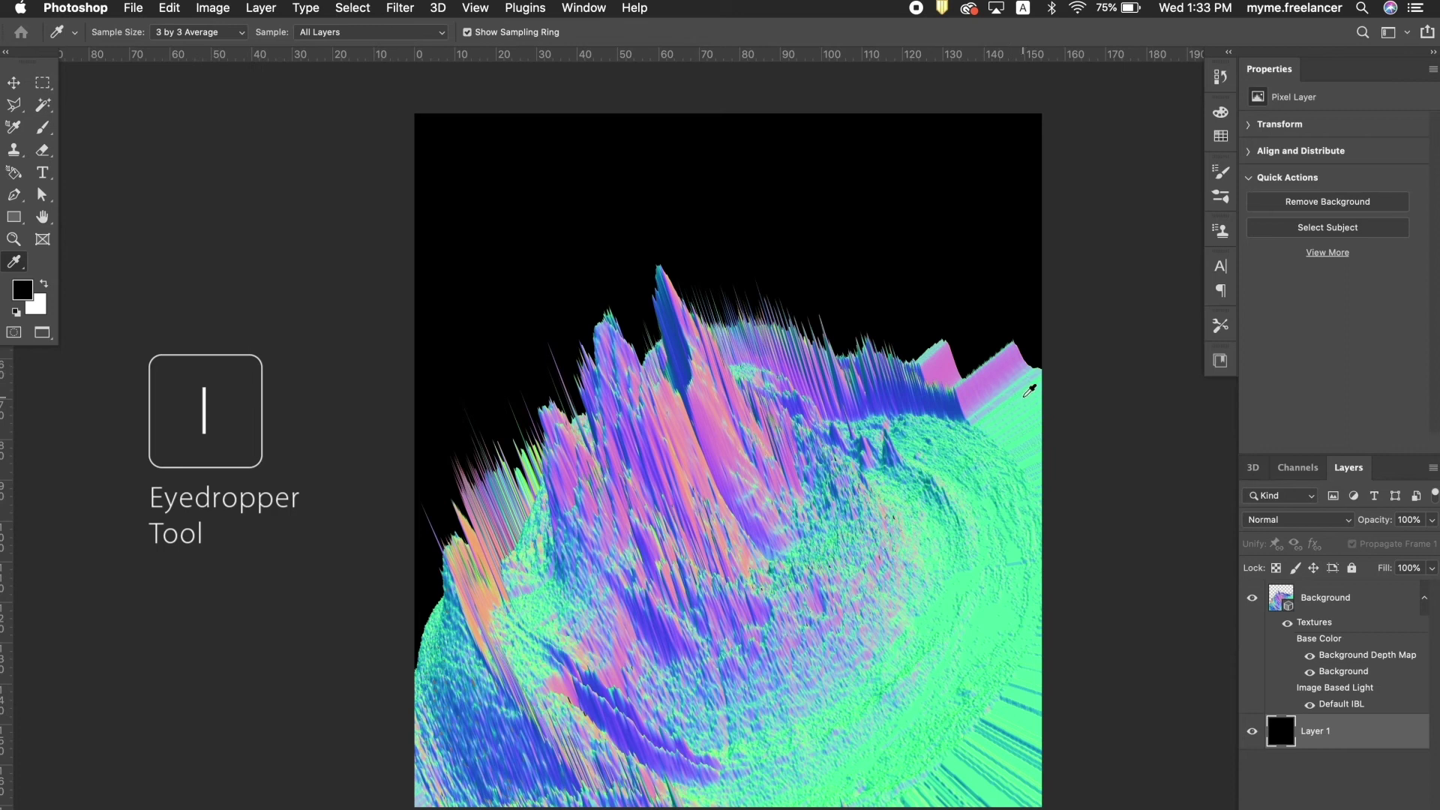
{"action": "left_click", "coordinate": [1032, 385]}
{"action": "key", "text": "alt+Delete"}
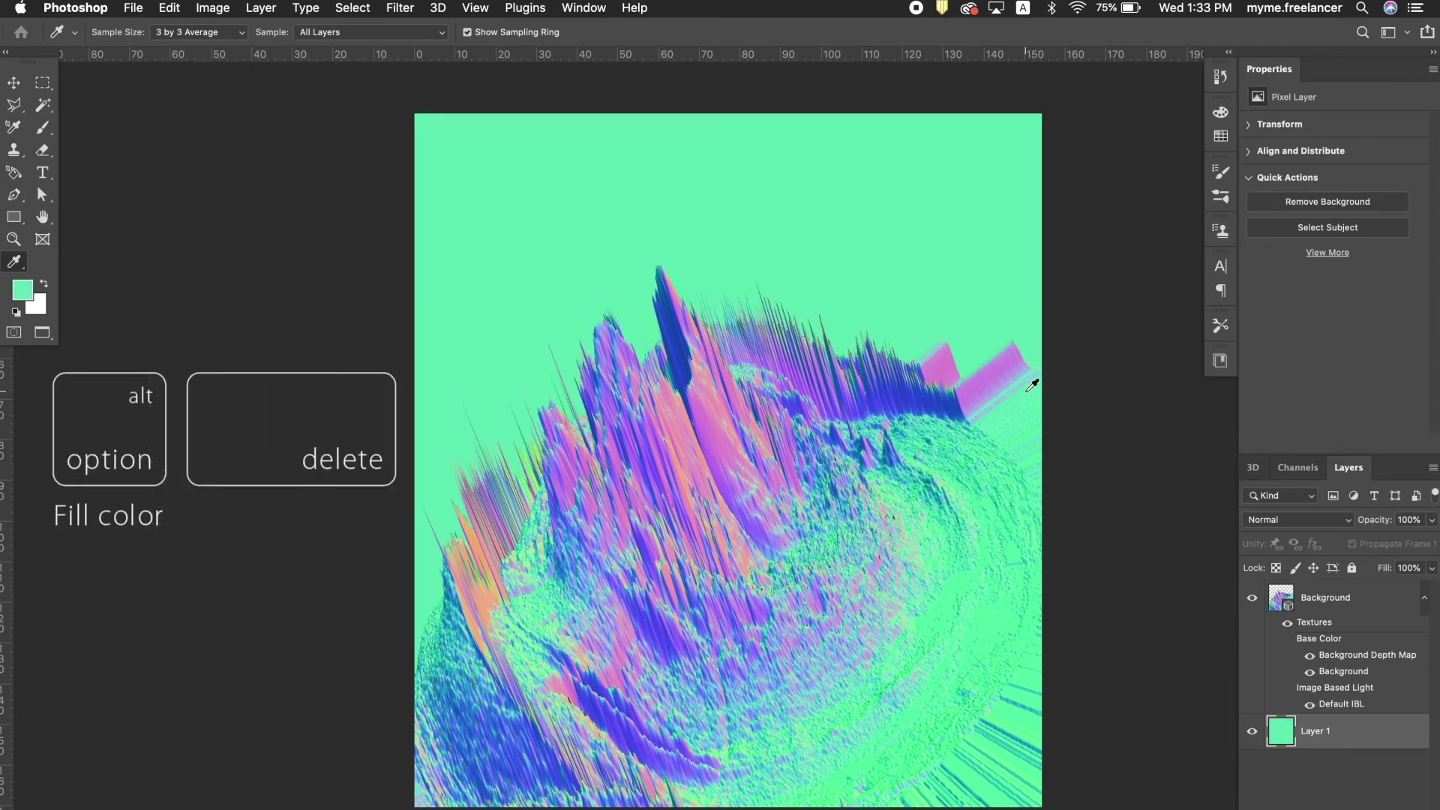
{"action": "left_click", "coordinate": [683, 339]}
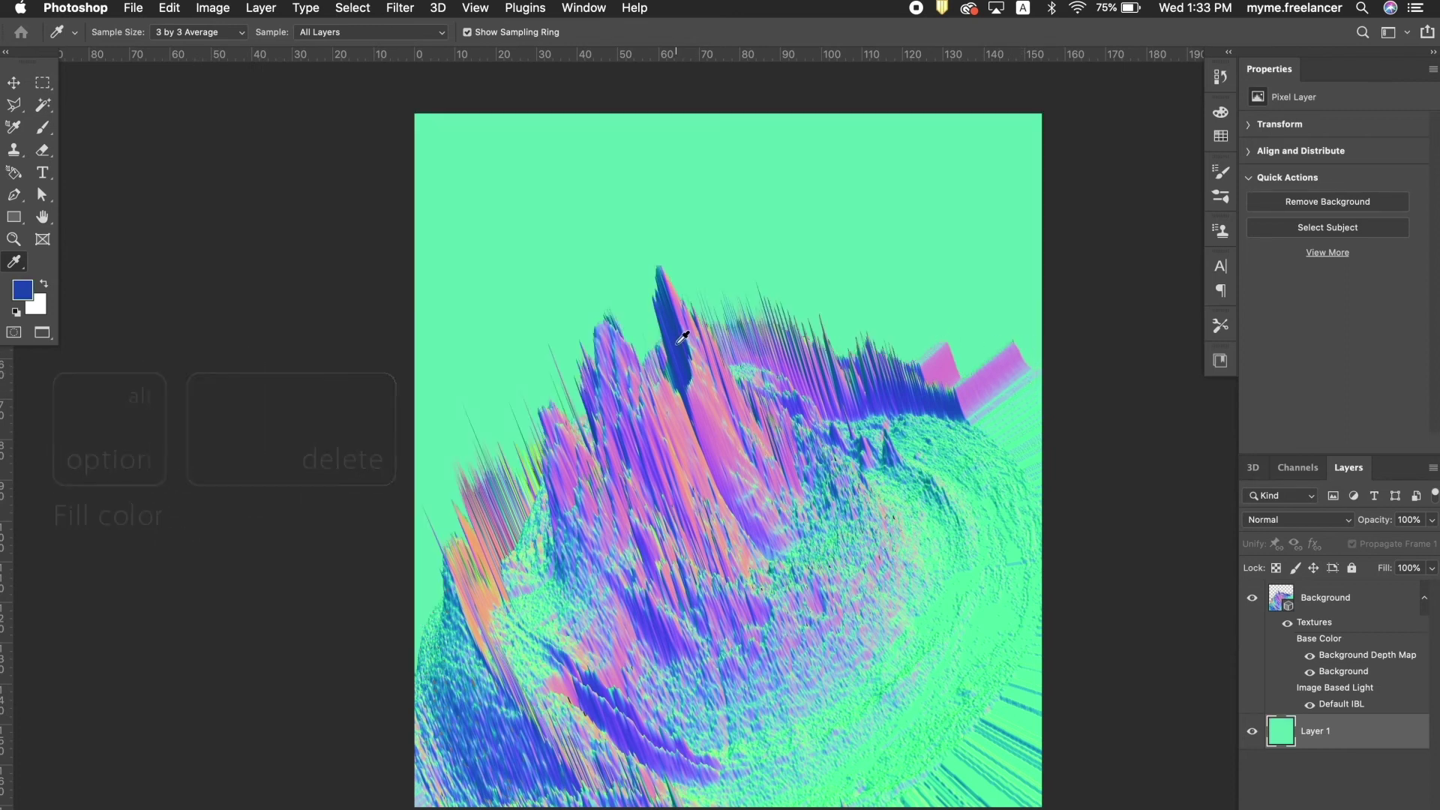
{"action": "key", "text": "alt+Delete"}
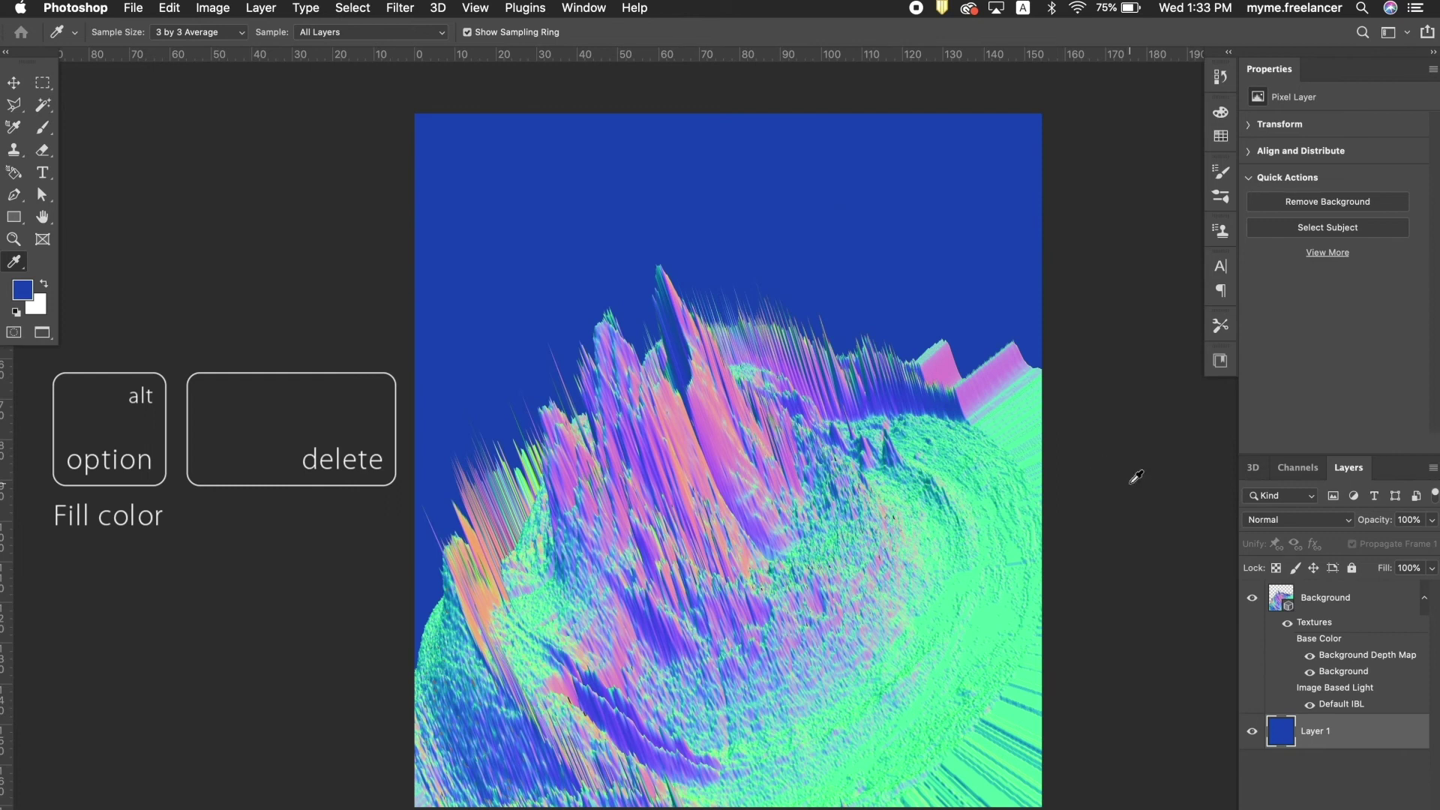
Step: Apply a Curves S-curve to the blue backdrop, lowering midtones and raising highlights, for deep navy
{"action": "key", "text": "v"}
{"action": "key", "text": "super+m"}
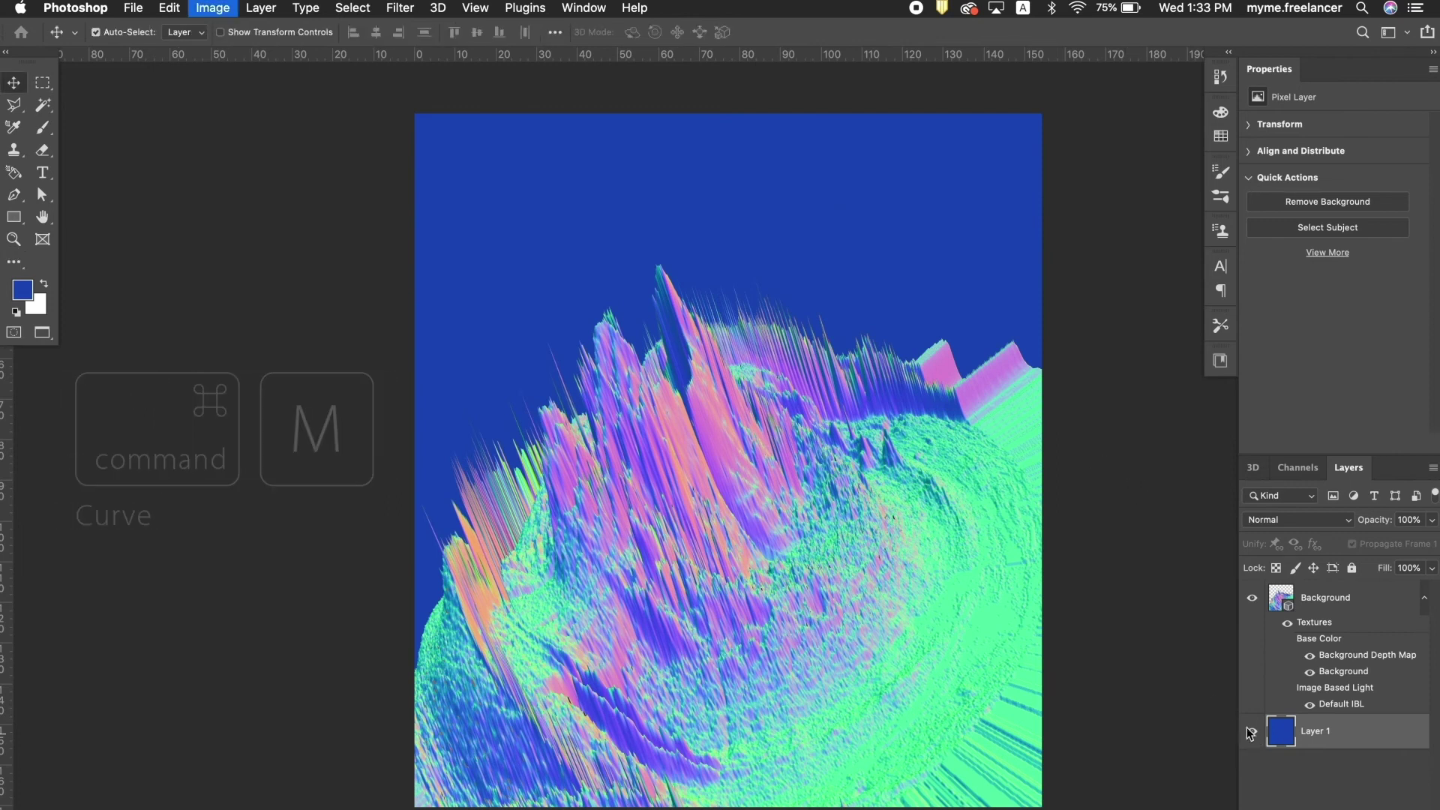
{"action": "left_click_drag", "start_coordinate": [1051, 431], "coordinate": [1070, 460]}
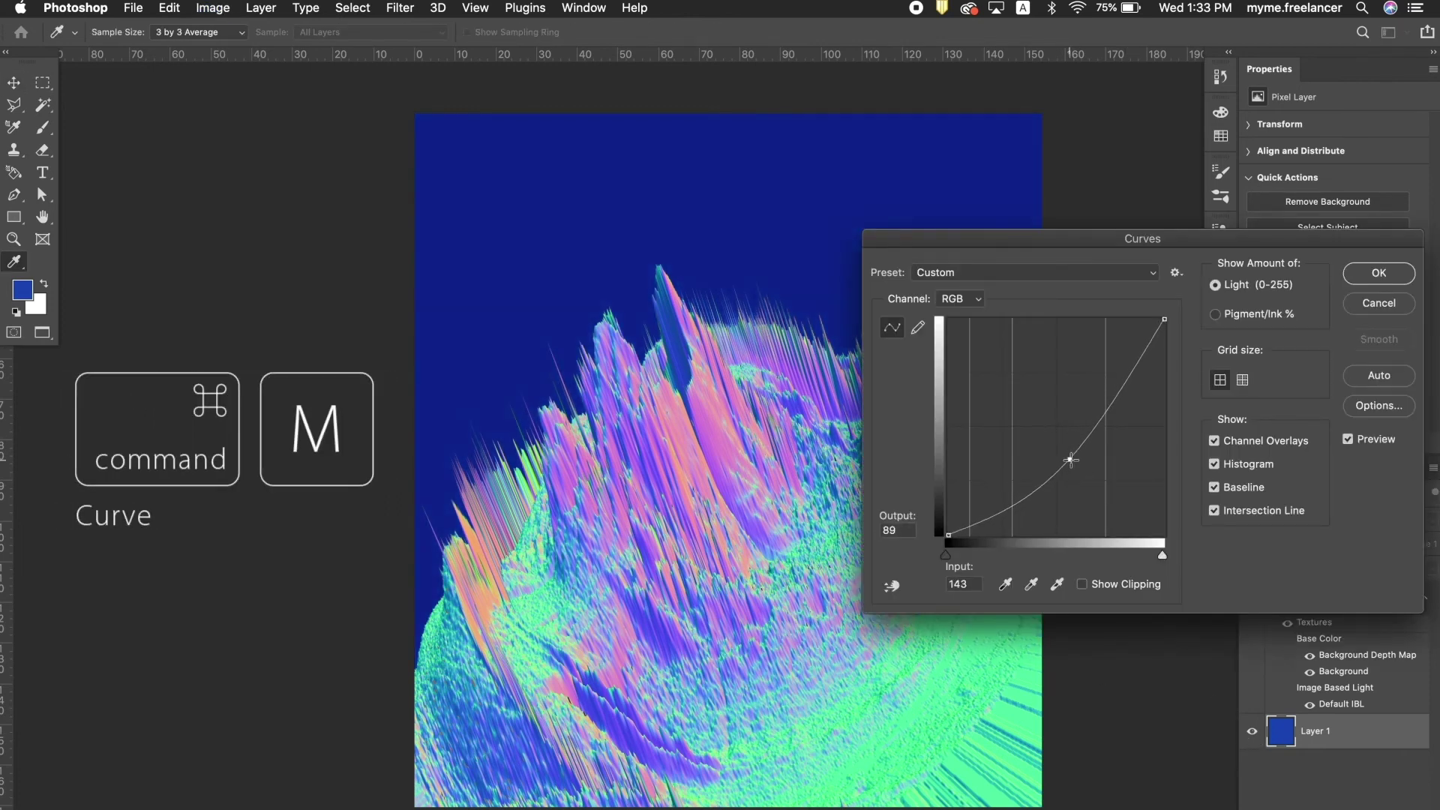
{"action": "mouse_move", "coordinate": [1118, 381]}
{"action": "left_mouse_down"}
{"action": "mouse_move", "coordinate": [1117, 362]}
{"action": "mouse_move", "coordinate": [1146, 373]}
{"action": "left_mouse_up"}
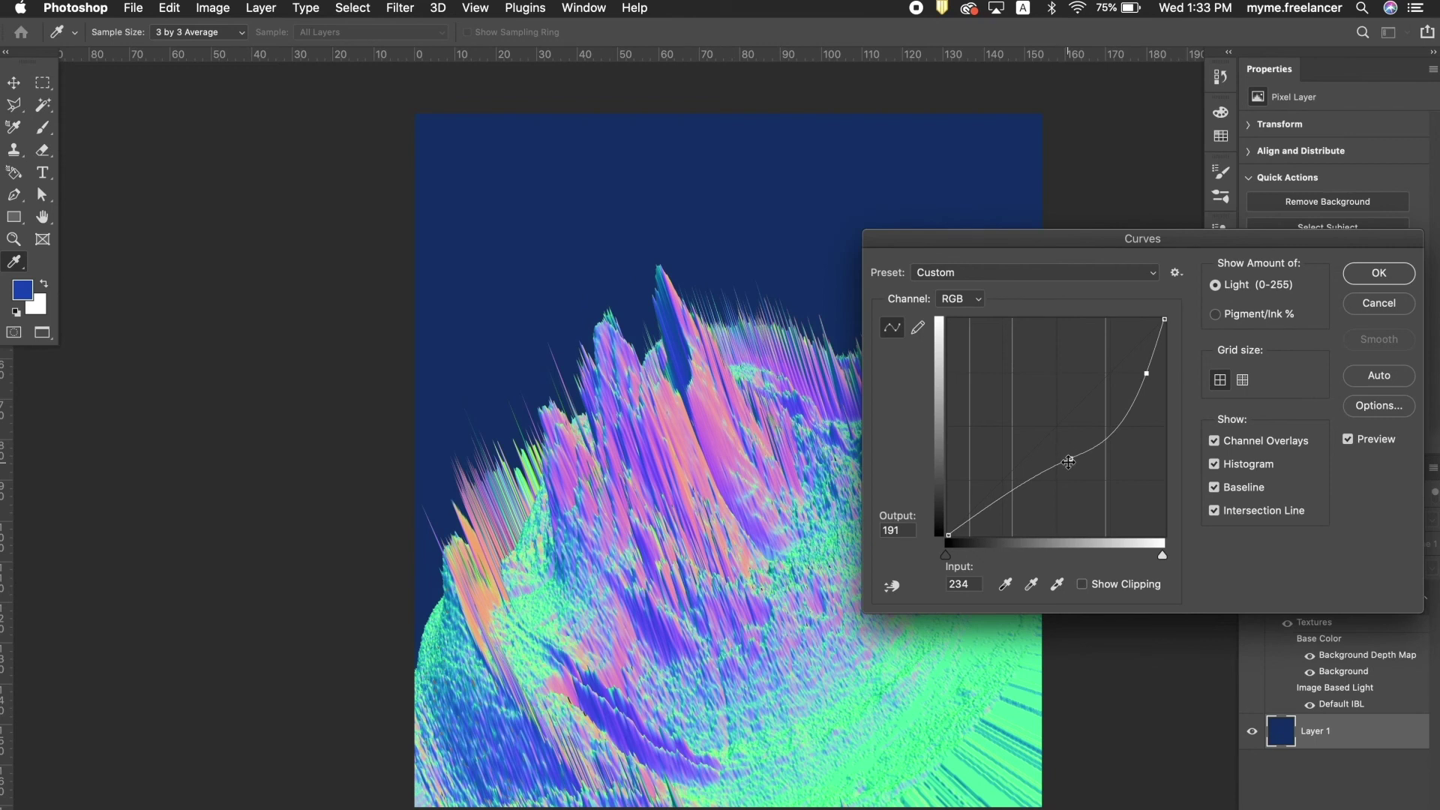
{"action": "left_click_drag", "start_coordinate": [1069, 462], "coordinate": [1062, 485]}
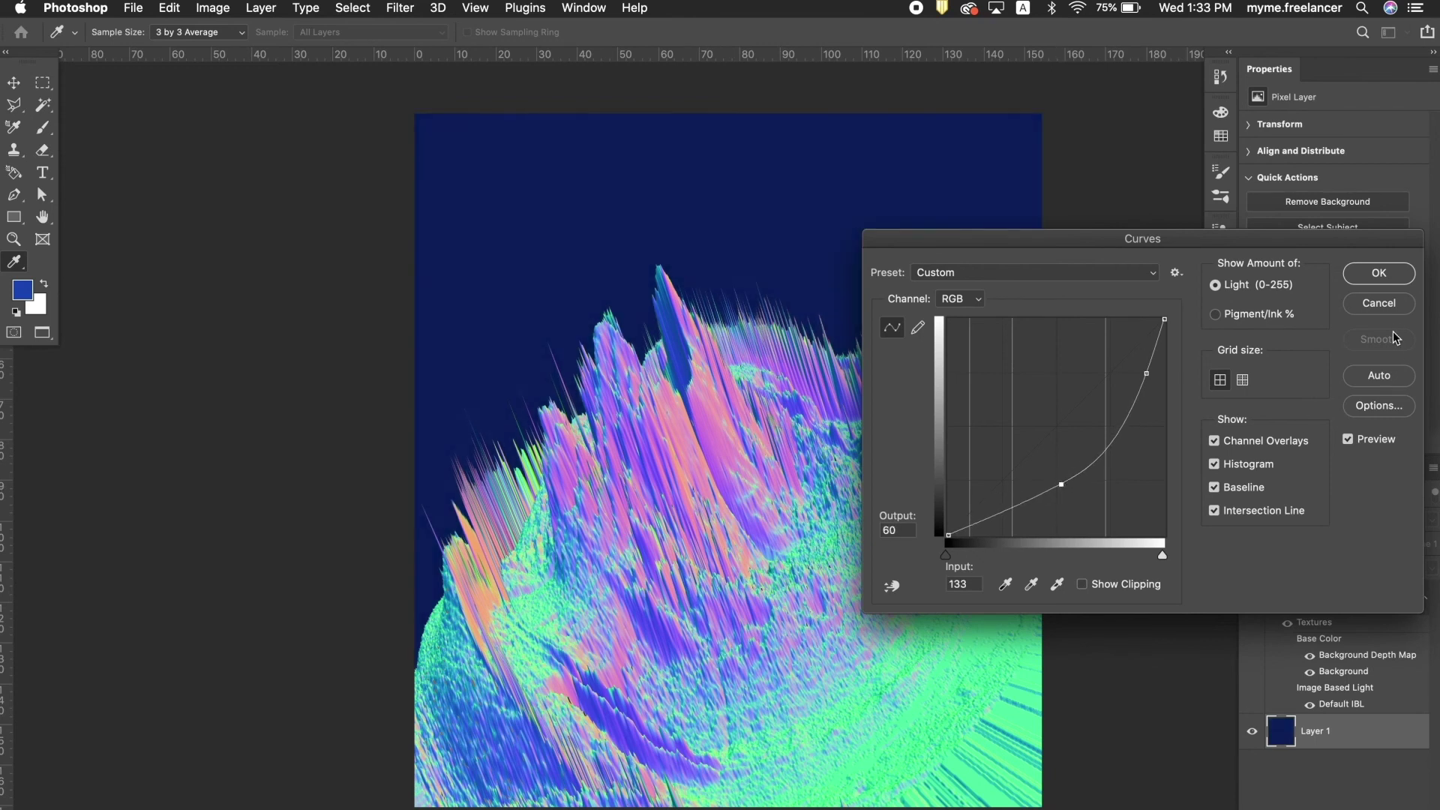
{"action": "left_click", "coordinate": [1390, 276]}
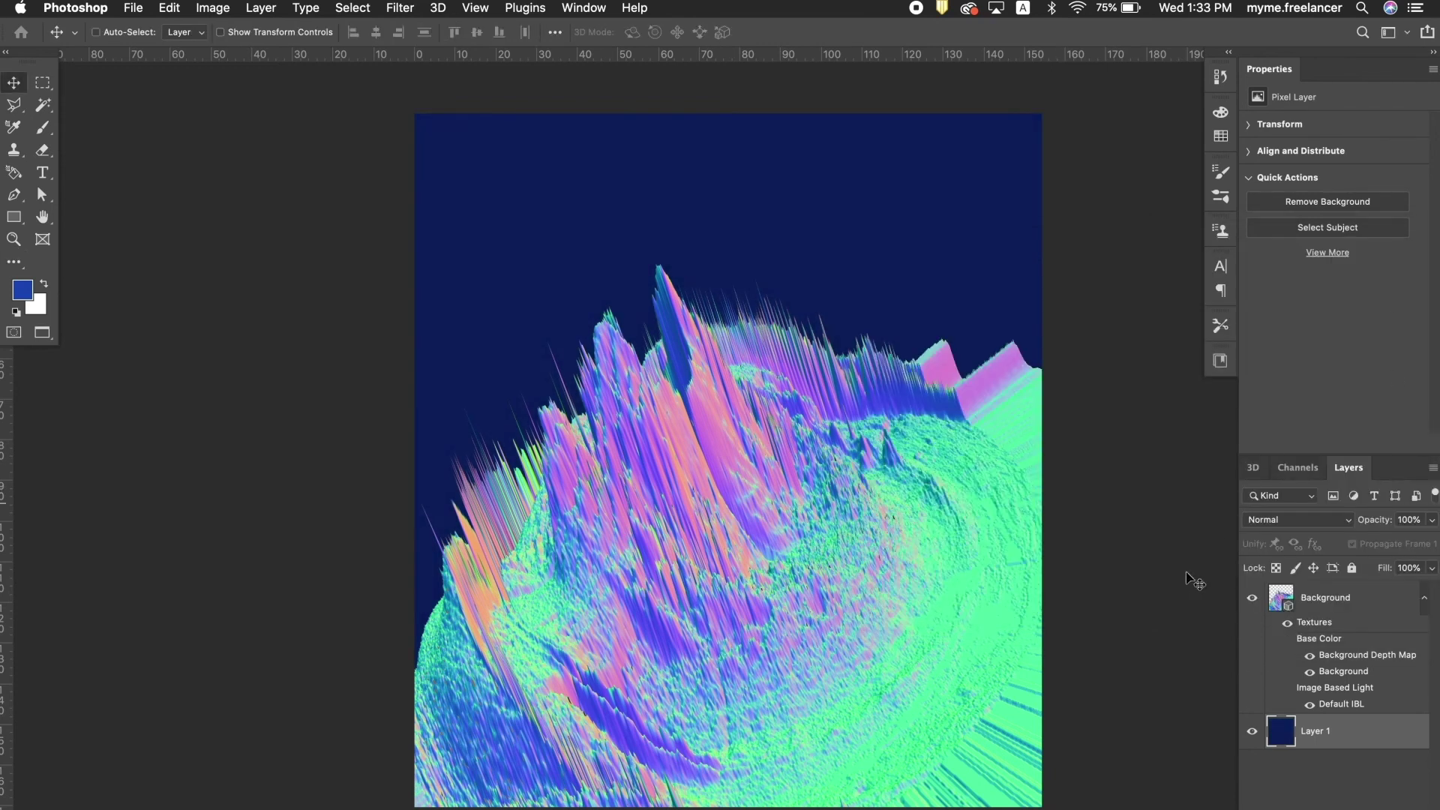